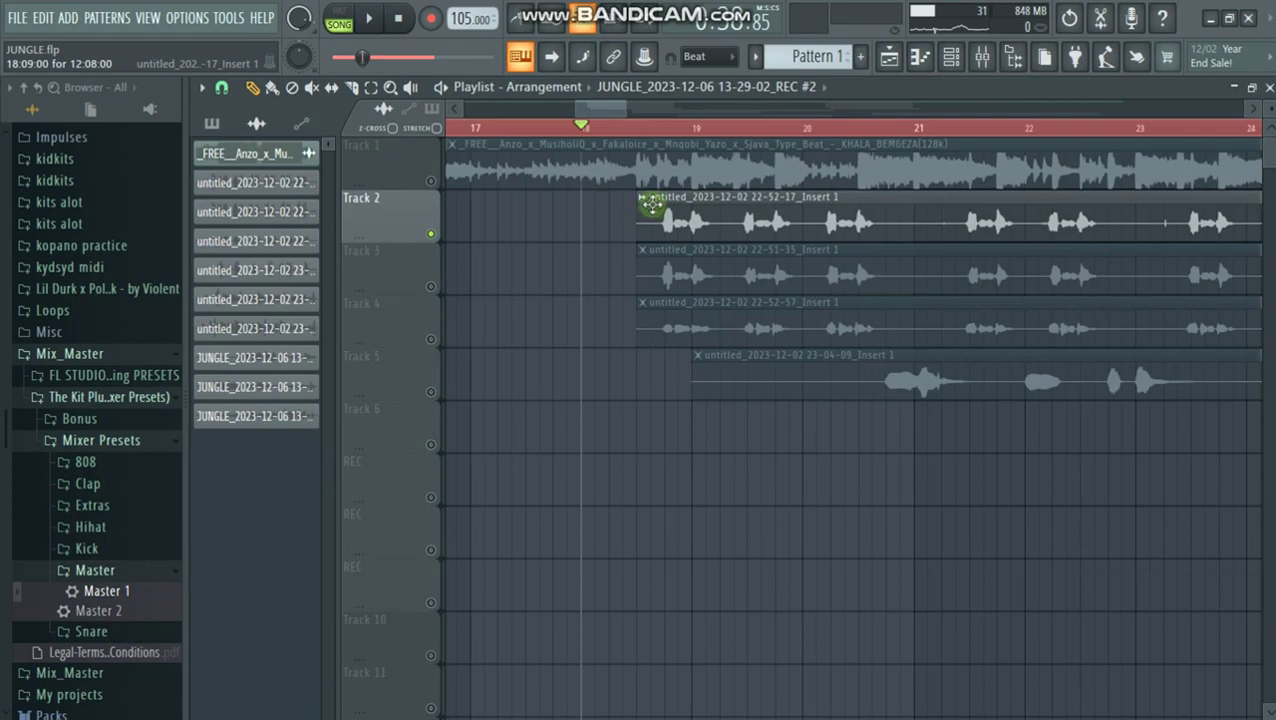
- Look through the vocal clip's pitch-correction editor and its editing options, then close it
scroll(643, 135, "up", 3)
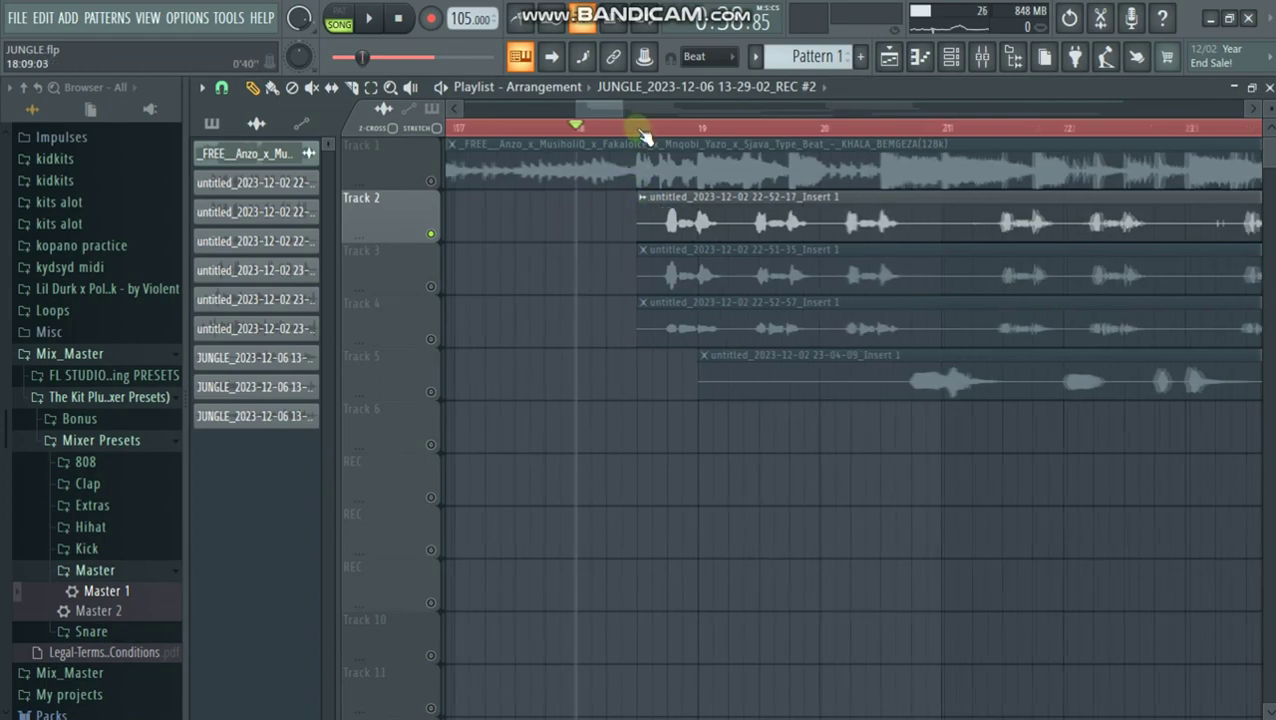
left_click(641, 197)
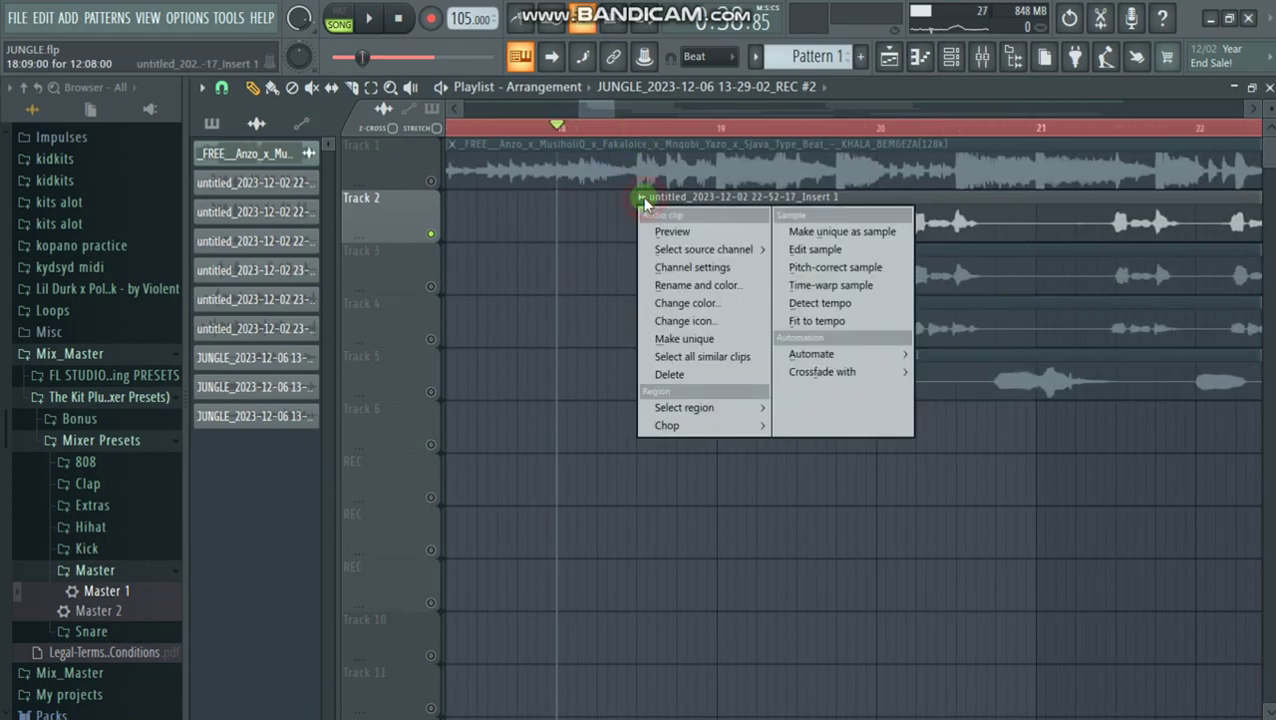
left_click(838, 267)
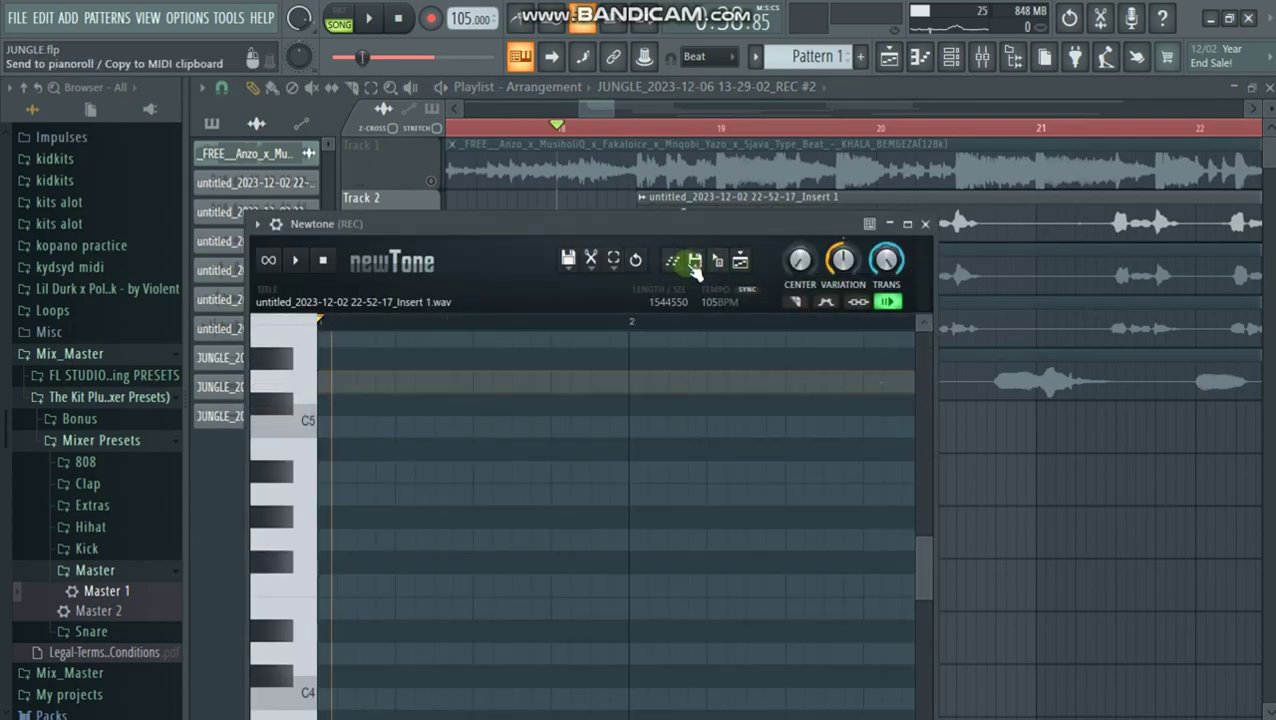
left_click(592, 266)
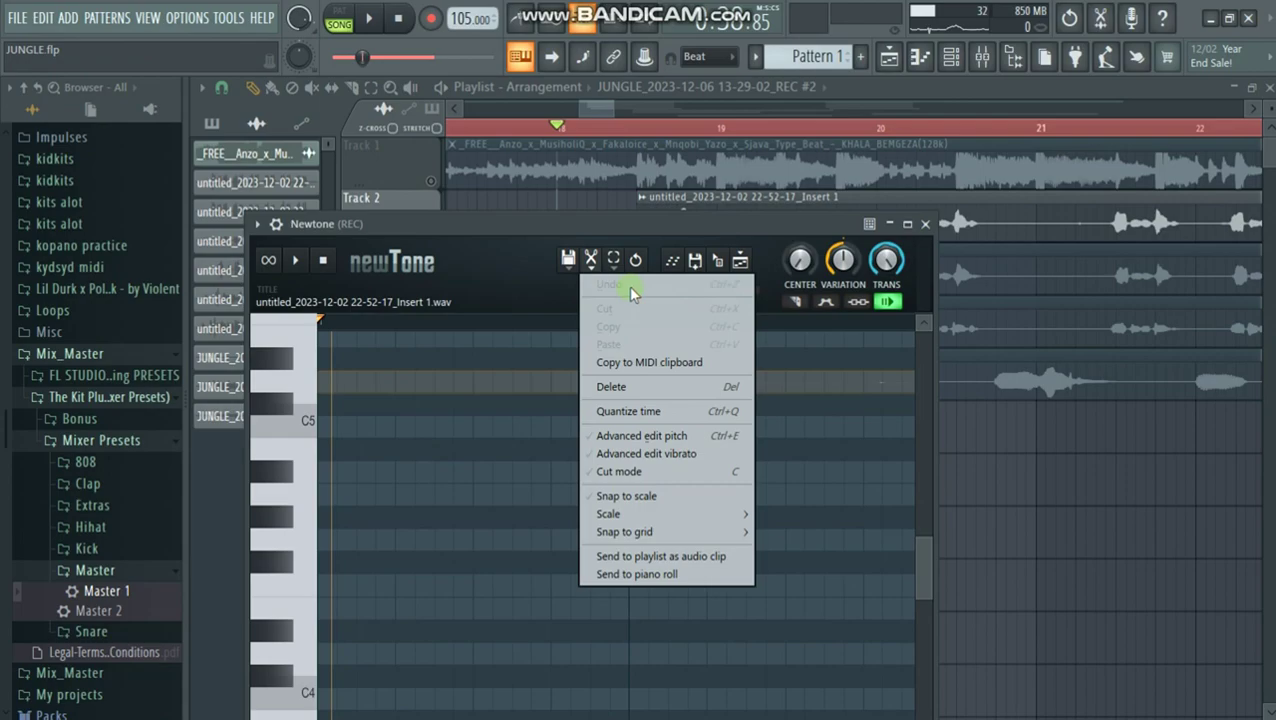
mouse_move(655, 515)
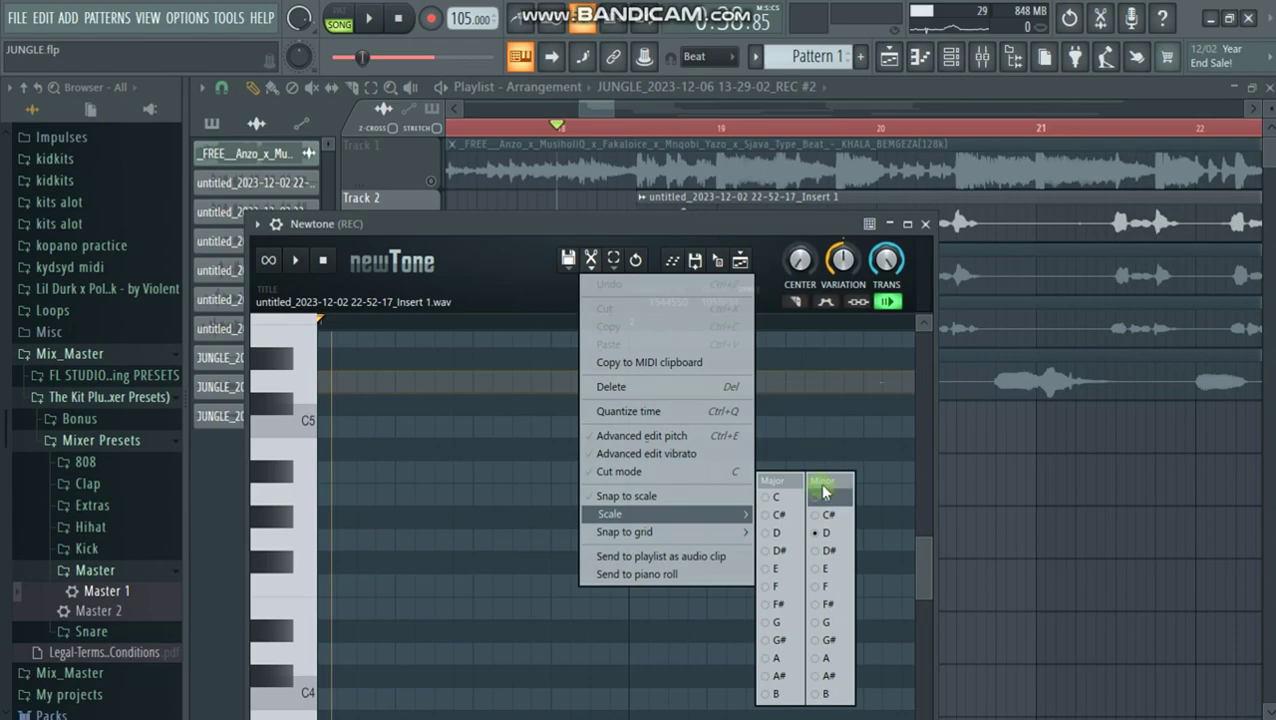
left_click(915, 223)
left_click(668, 170)
left_click(598, 109)
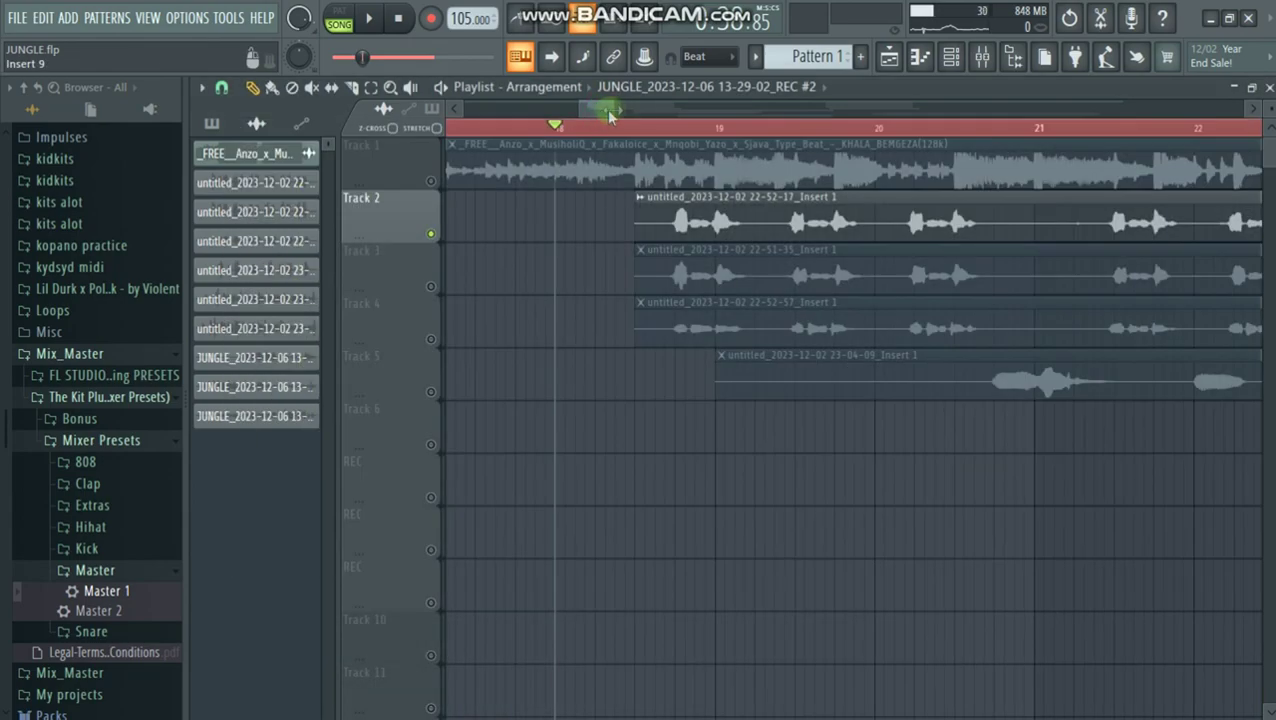
- Select the third vocal track's mixer channel, insert 3, and solo it
left_click(985, 70)
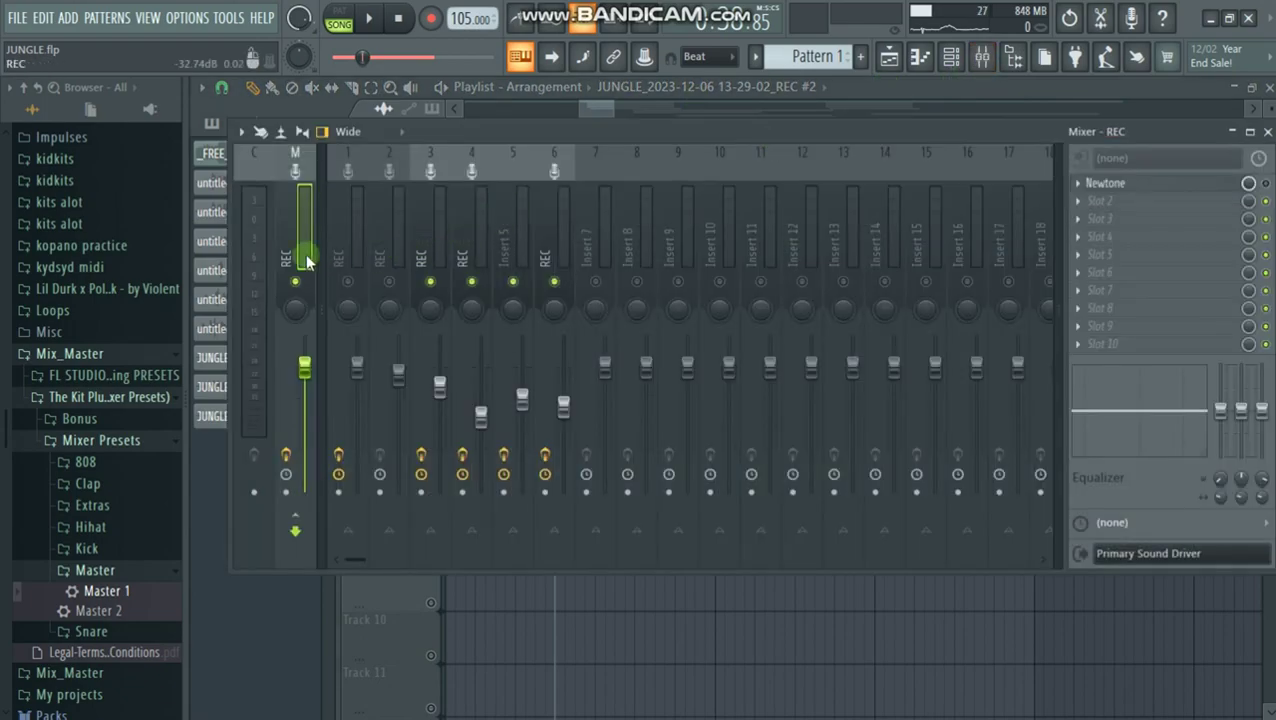
left_click(597, 112)
left_click(480, 240)
left_click(440, 240)
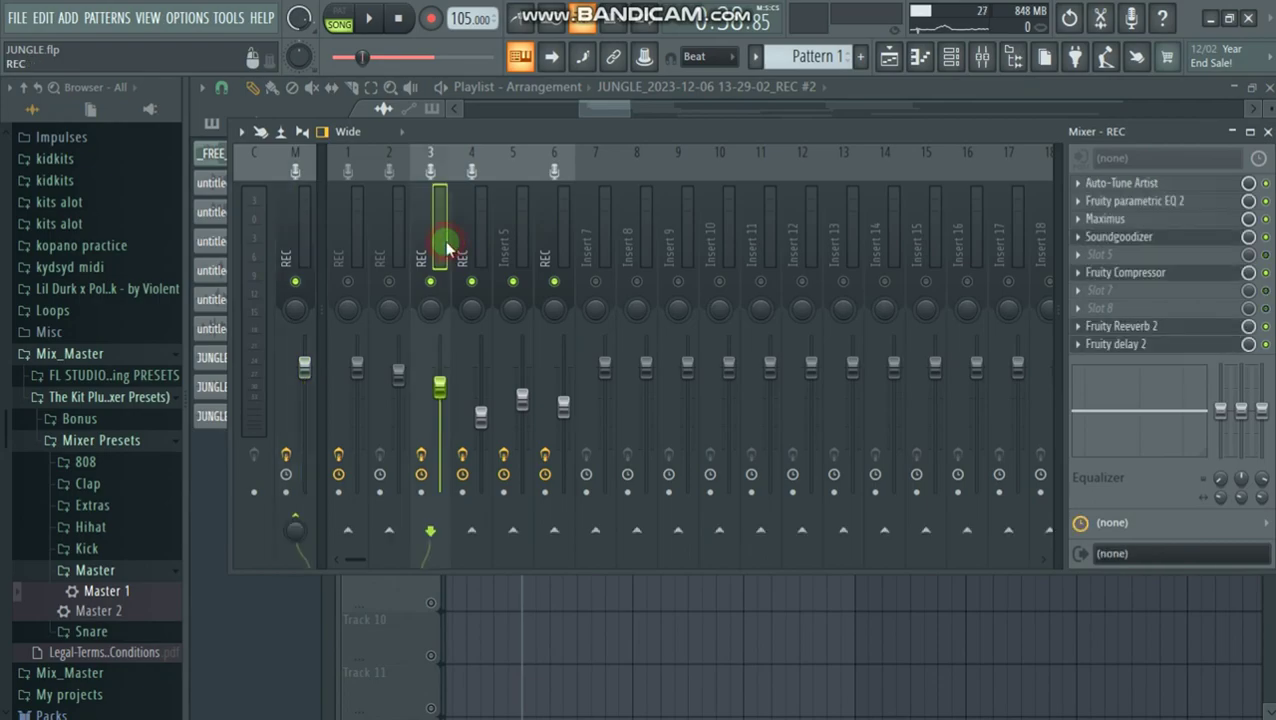
right_click(436, 280)
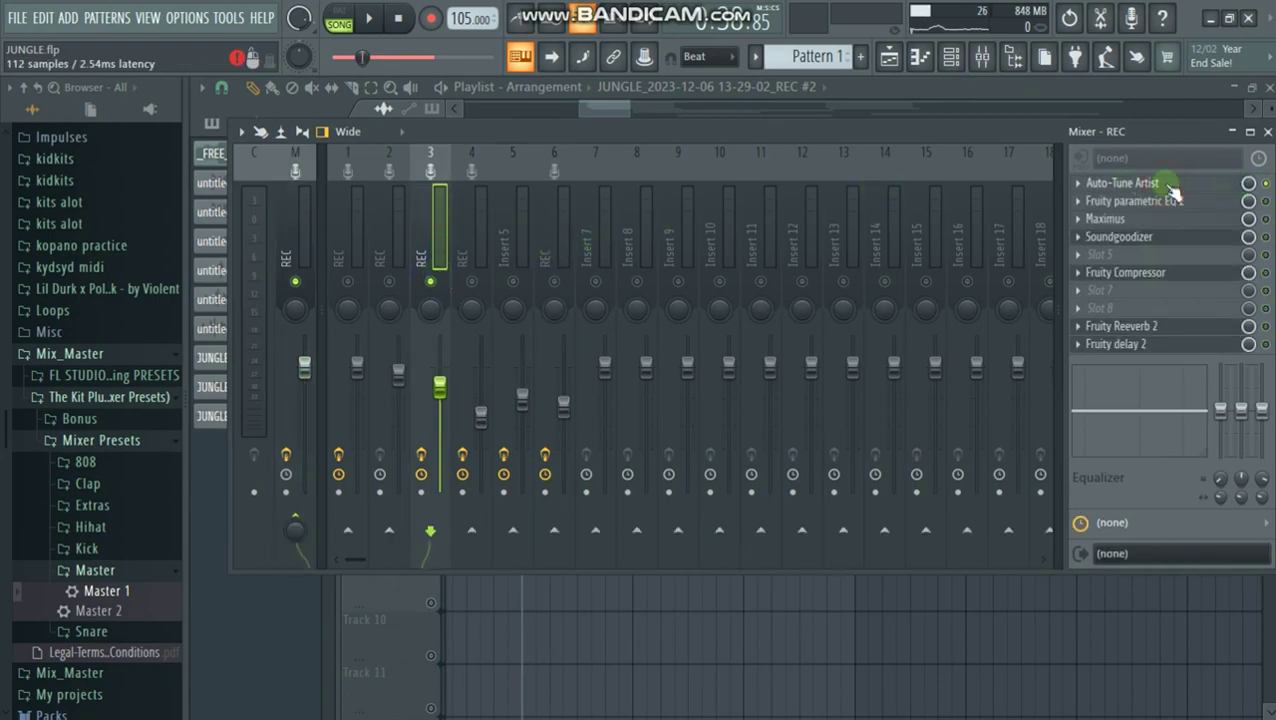
- Confirm Auto-Tune Artist is in D minor with Low Male input, easing the retune speed slightly
left_click(1220, 187)
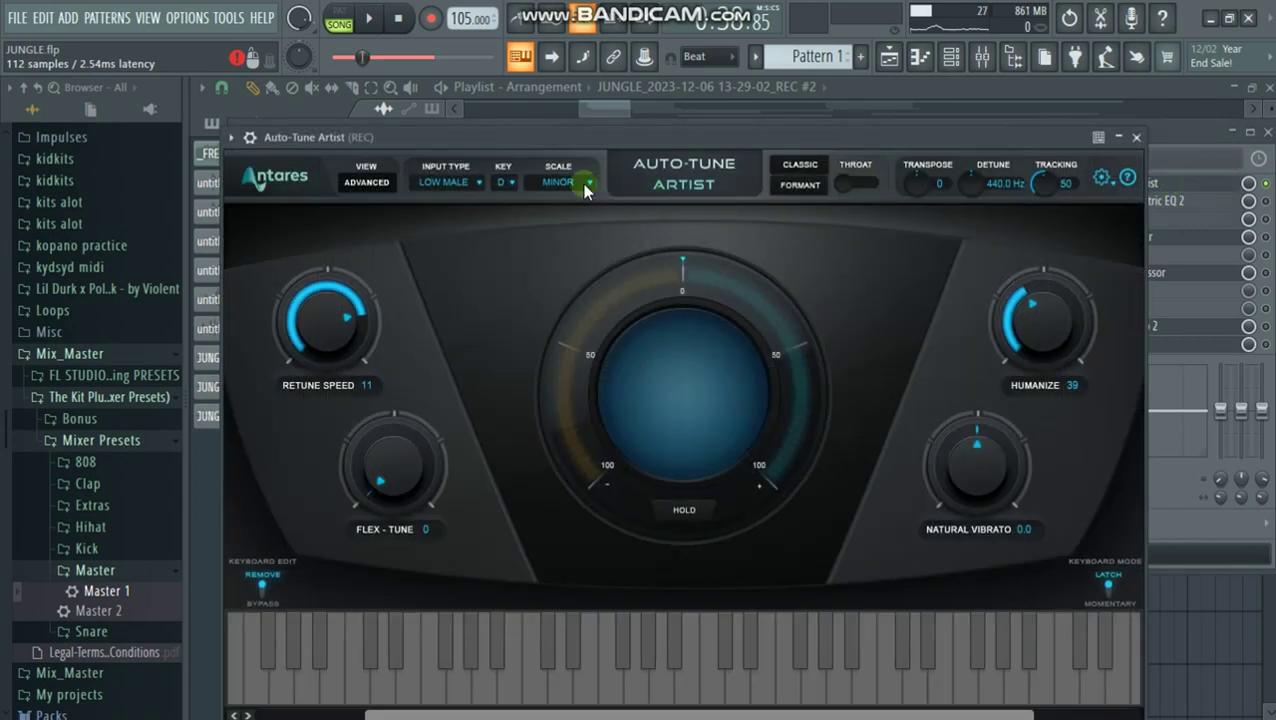
left_click(512, 184)
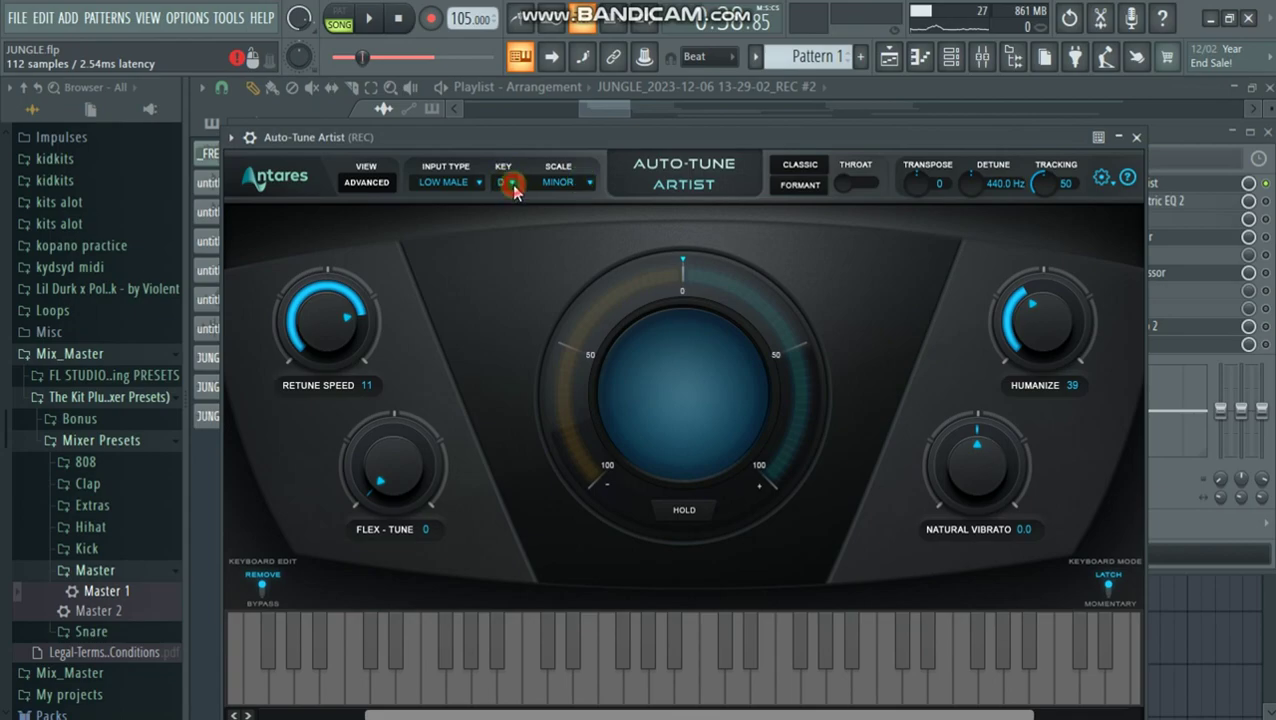
left_click(453, 183)
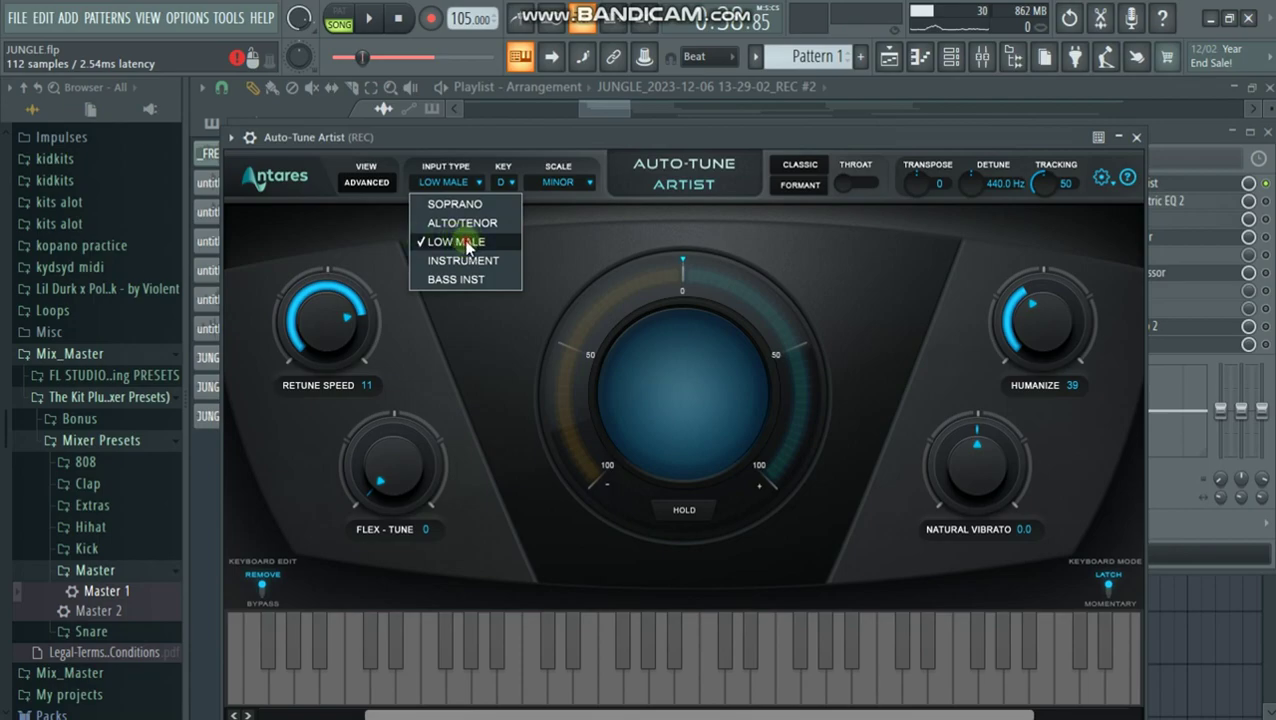
left_click(464, 243)
left_click_drag(335, 342, 338, 346)
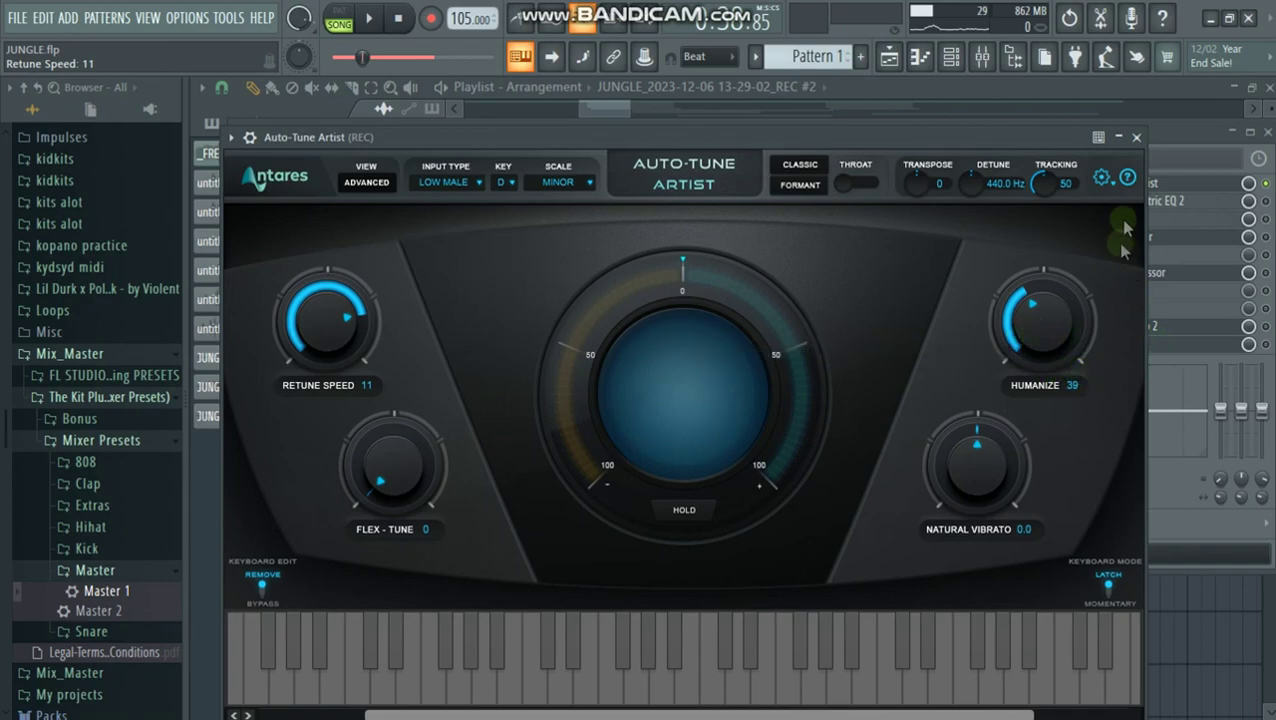
left_click(1138, 139)
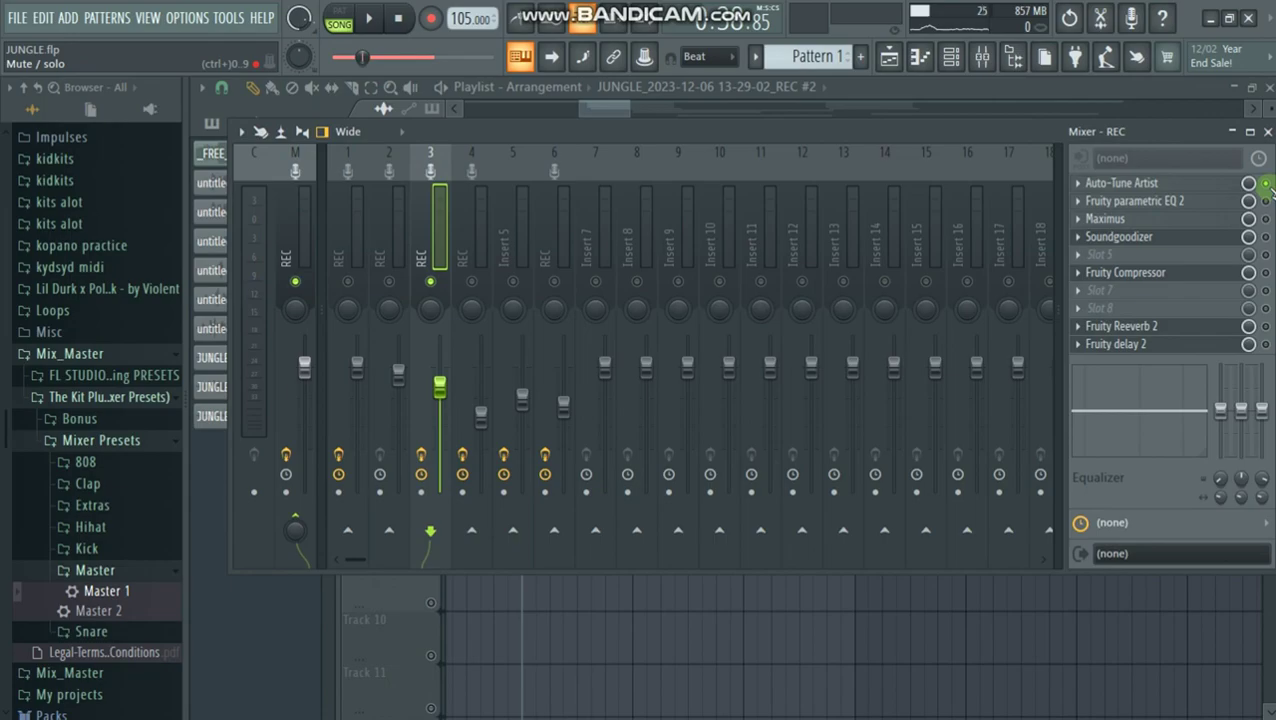
key("space")
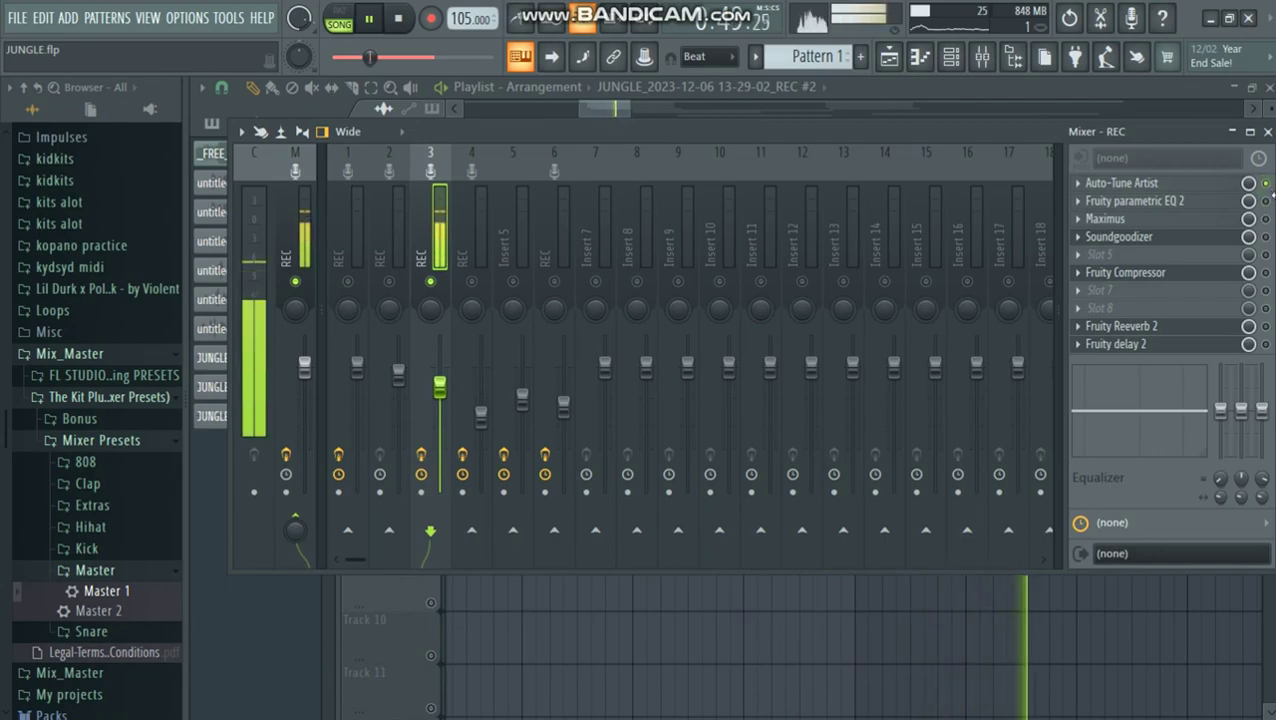
key("space")
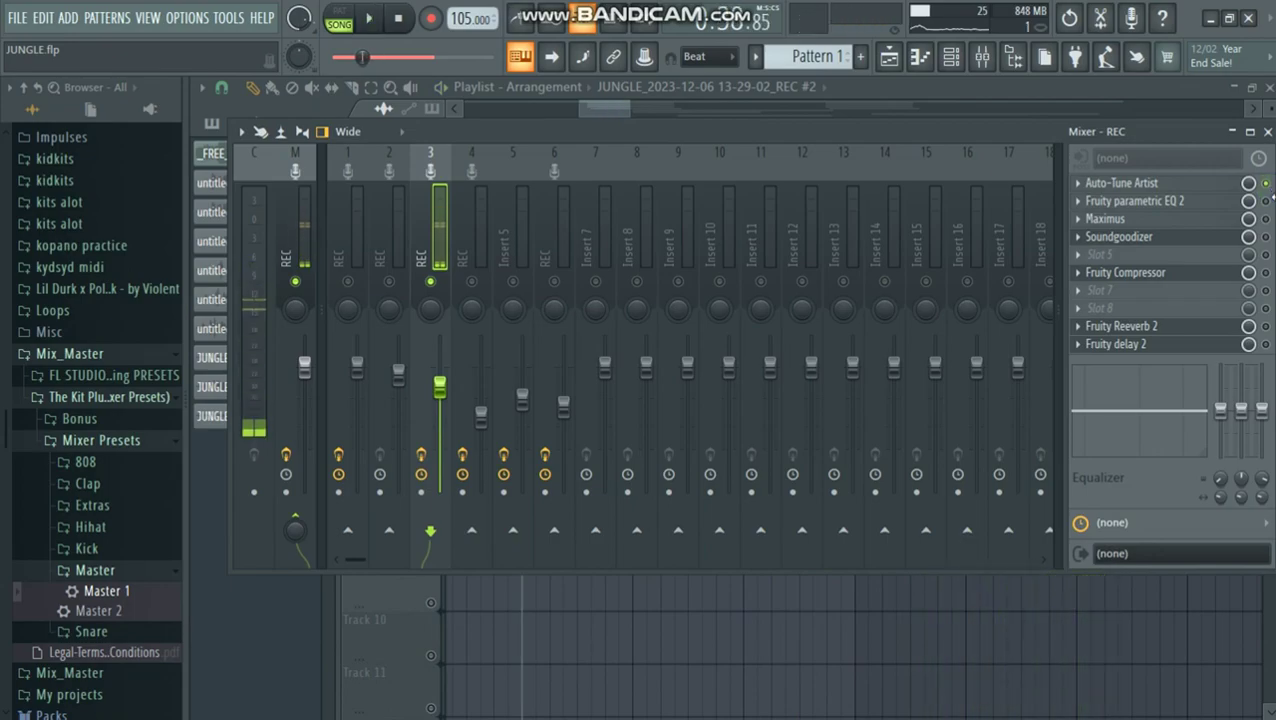
key("space")
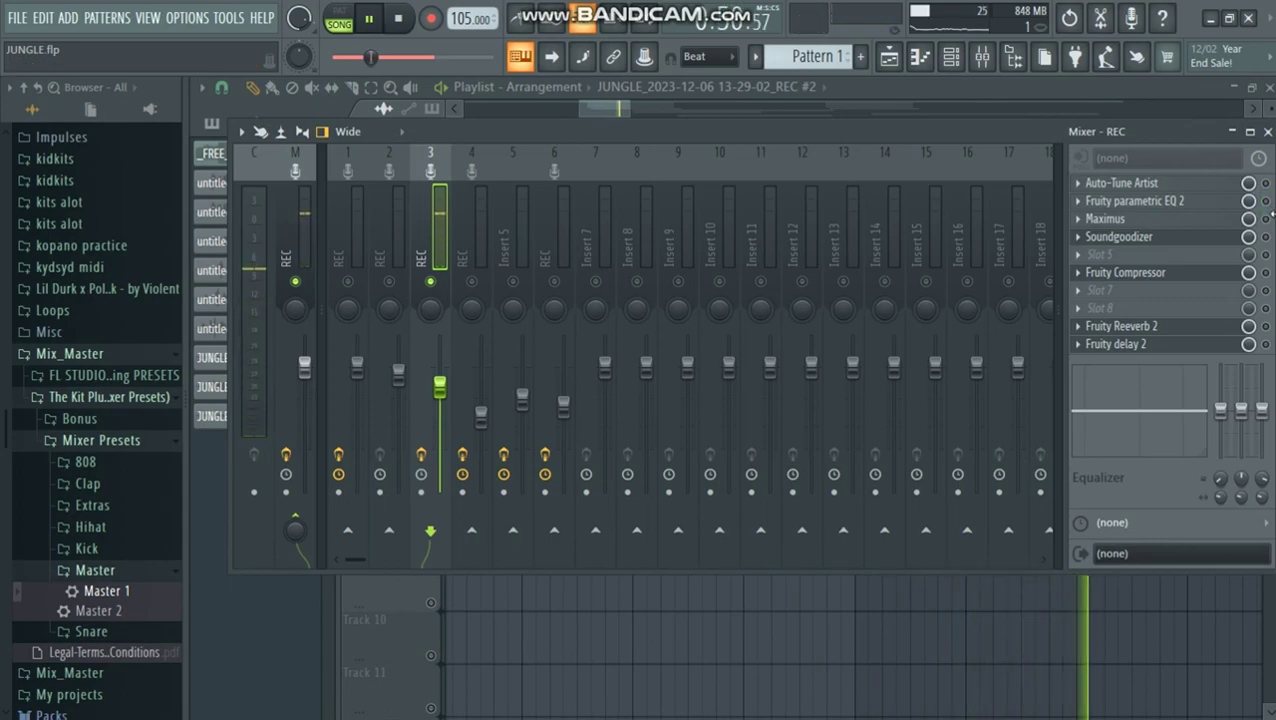
key("space")
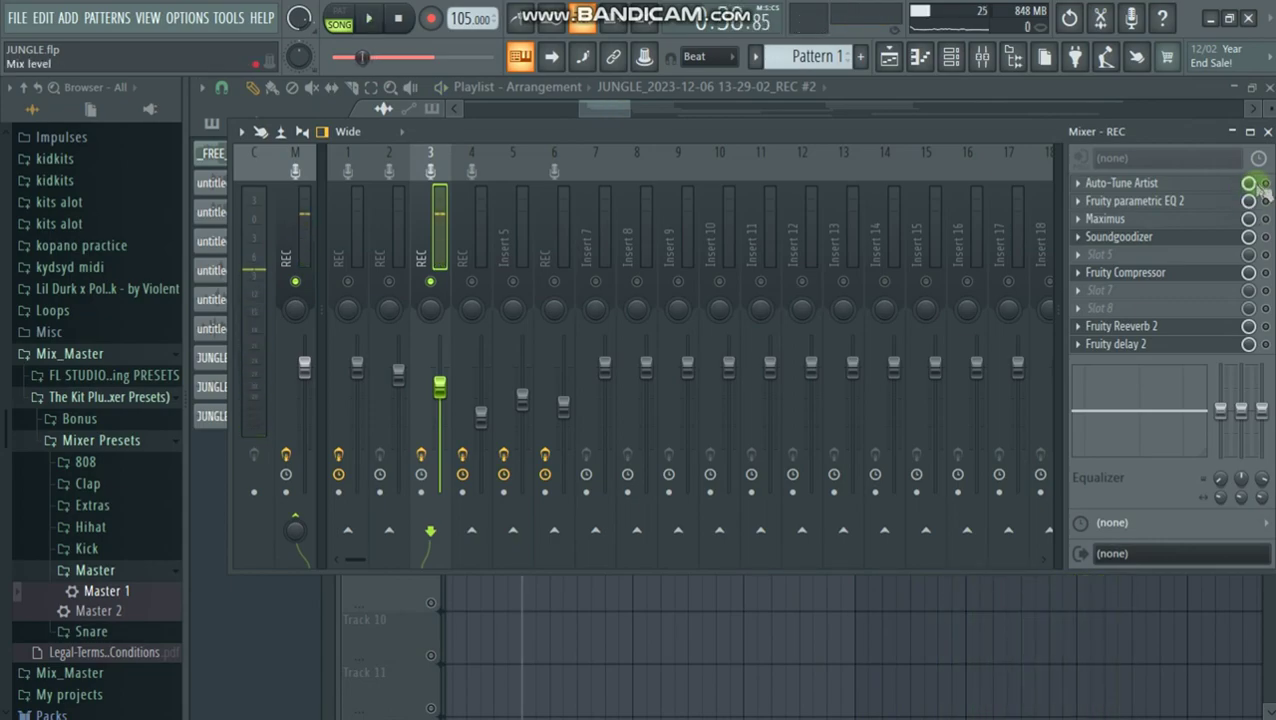
- Raise the parametric EQ's low cut and lessen the 1.3 kHz dip, then bypass it to compare
left_click(1214, 203)
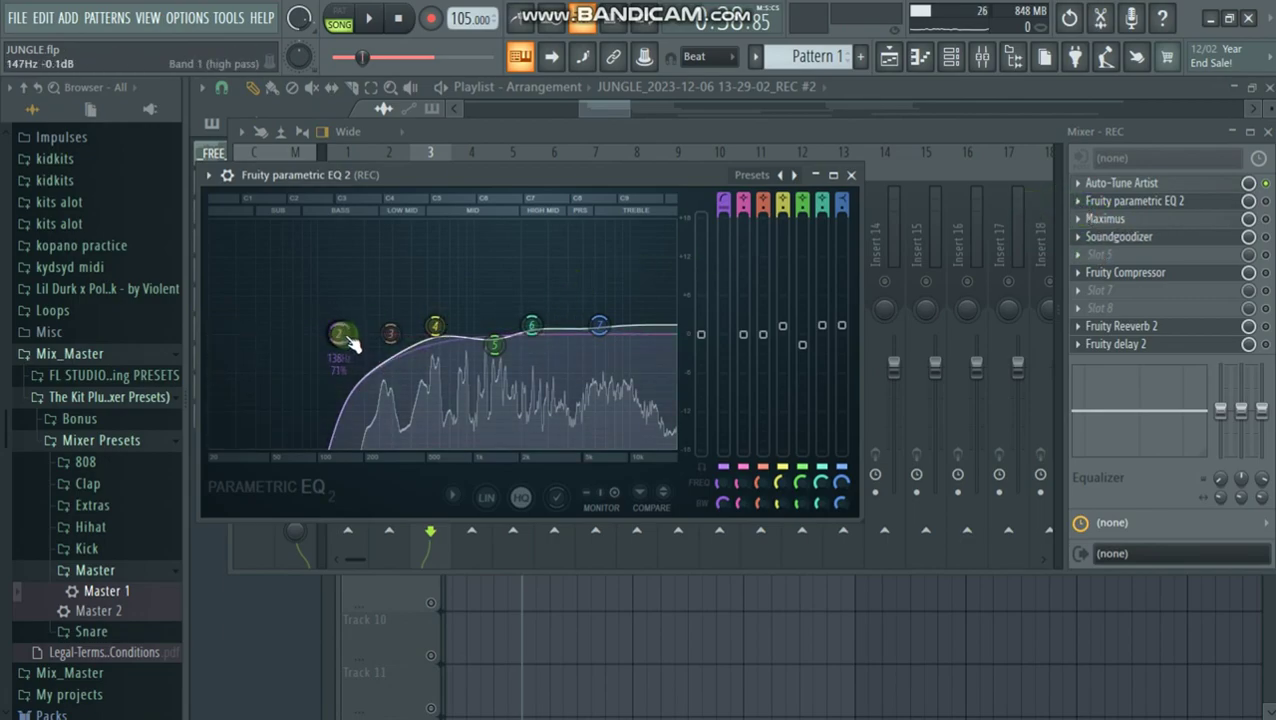
left_click_drag(339, 334, 366, 334)
left_click_drag(497, 352, 490, 343)
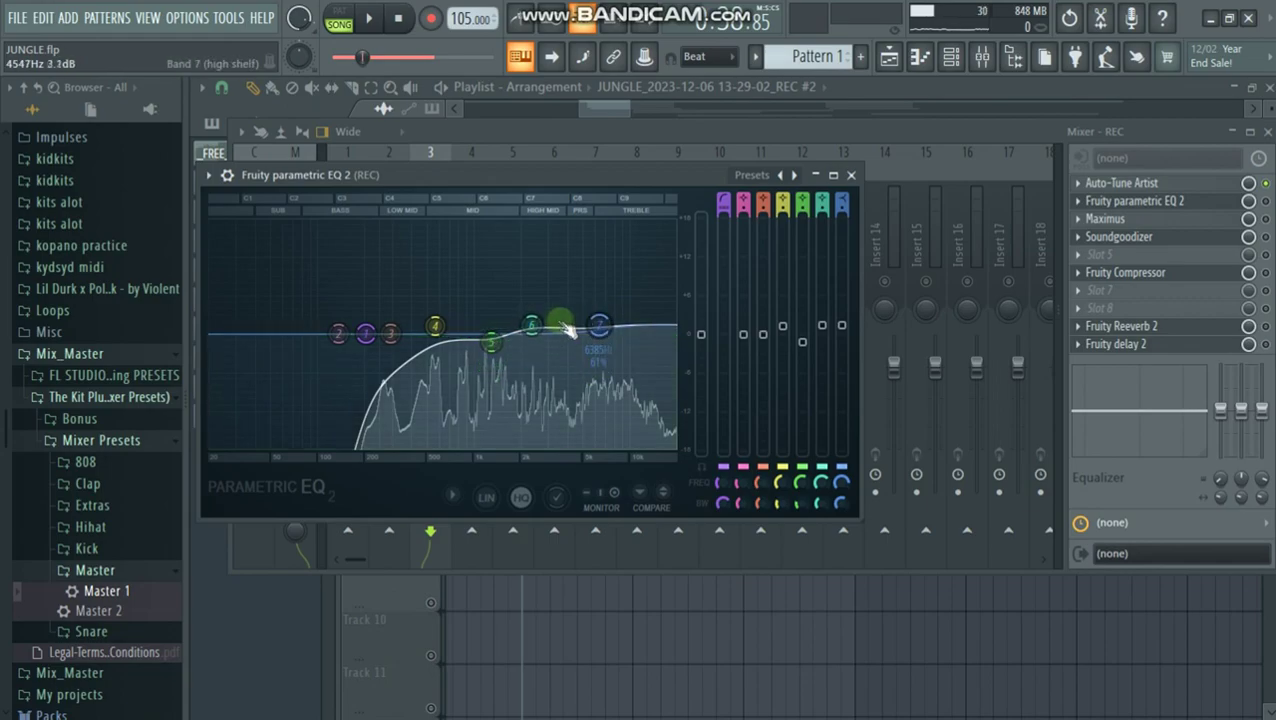
left_click(1265, 201)
left_click_drag(1267, 203, 1219, 204)
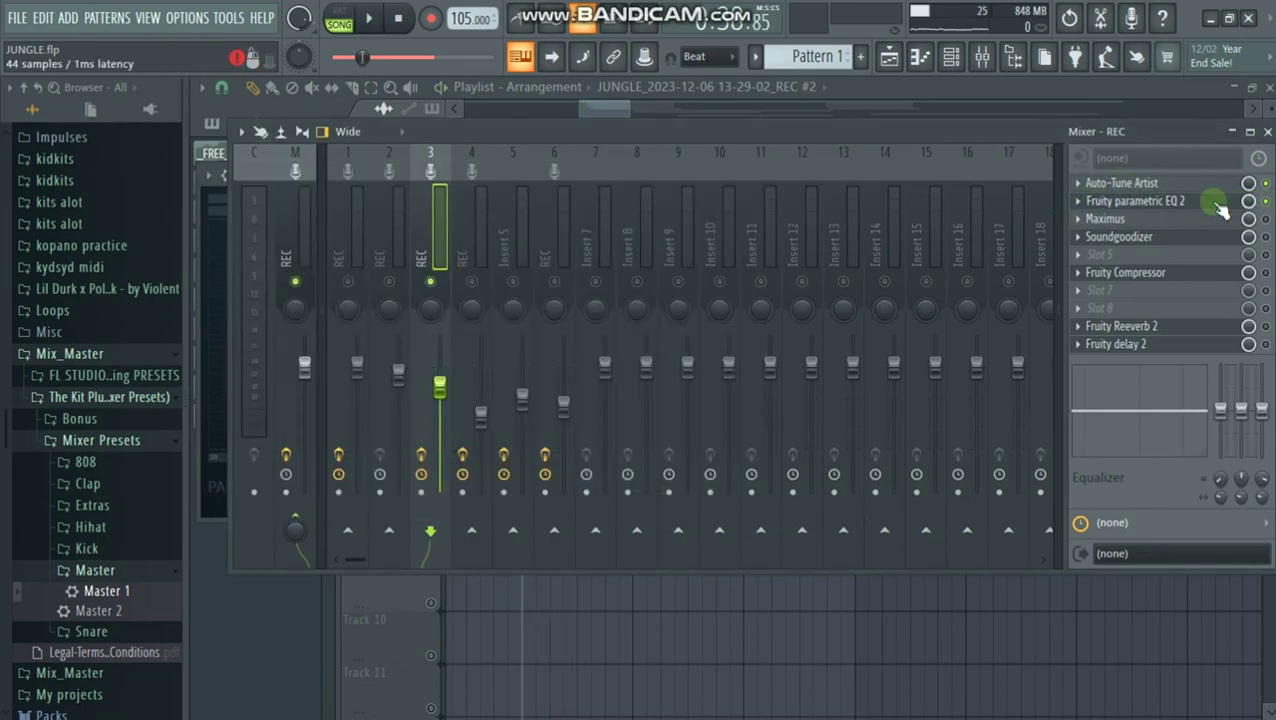
- While the song plays, fine-tune the high-pass low cut to about 189 Hz
left_click(1212, 210)
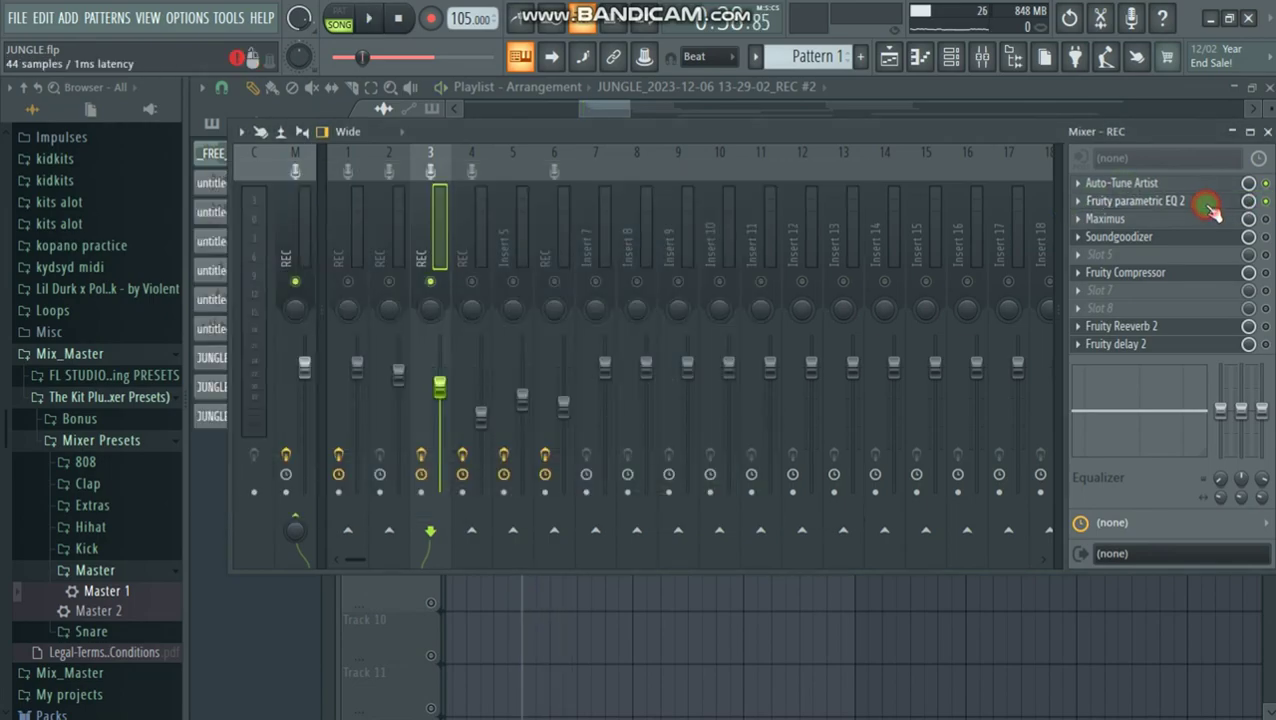
key("space")
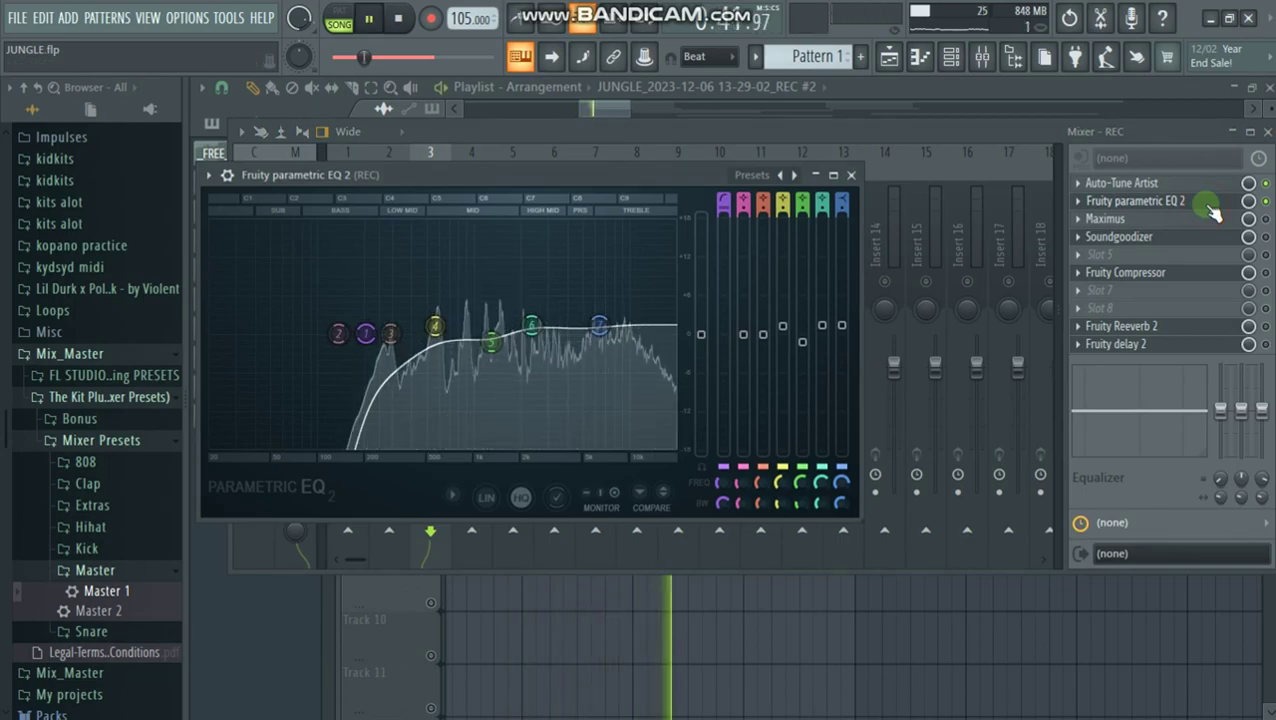
left_click_drag(365, 333, 357, 336)
scroll(357, 338, "down", 2)
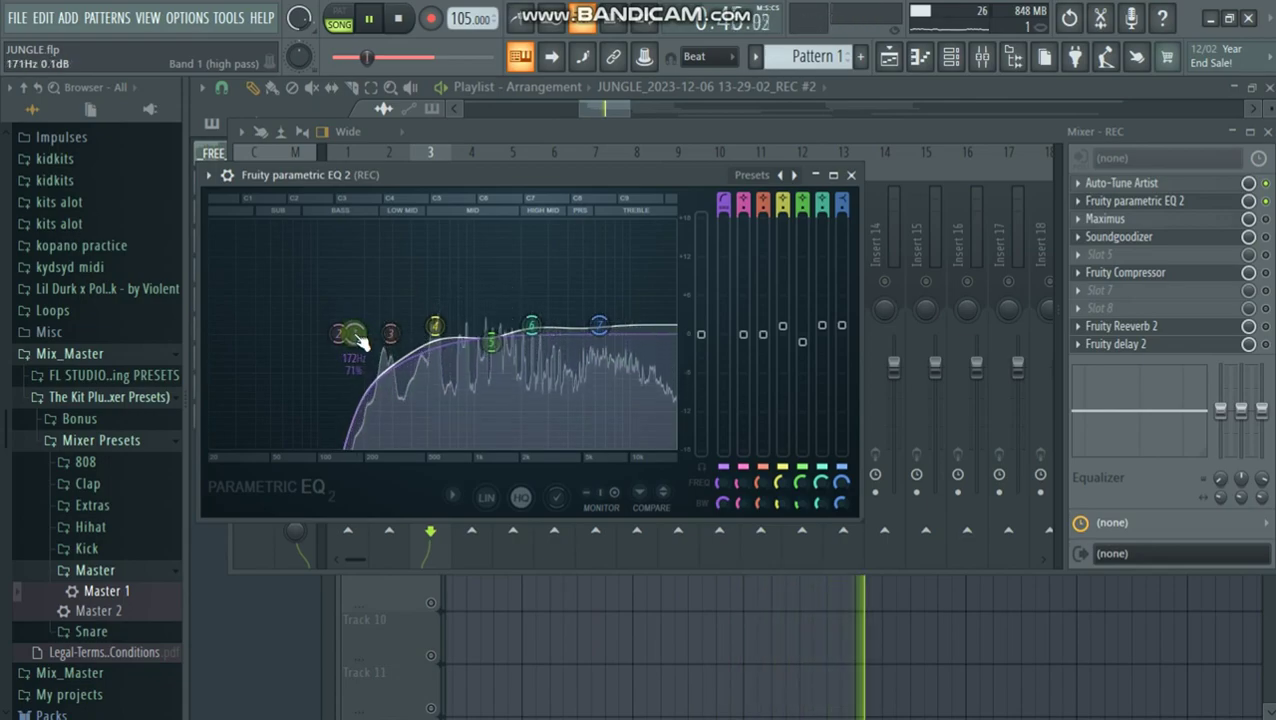
scroll(360, 340, "down", 2)
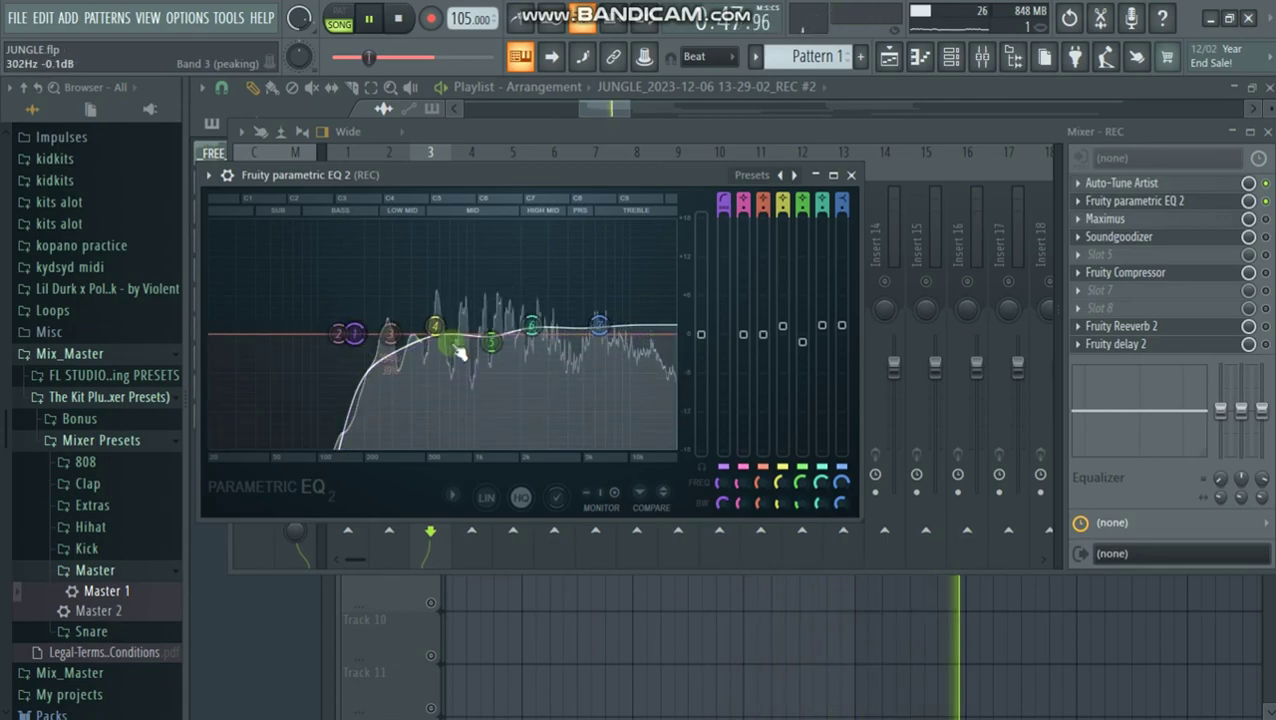
left_click_drag(366, 345, 370, 344)
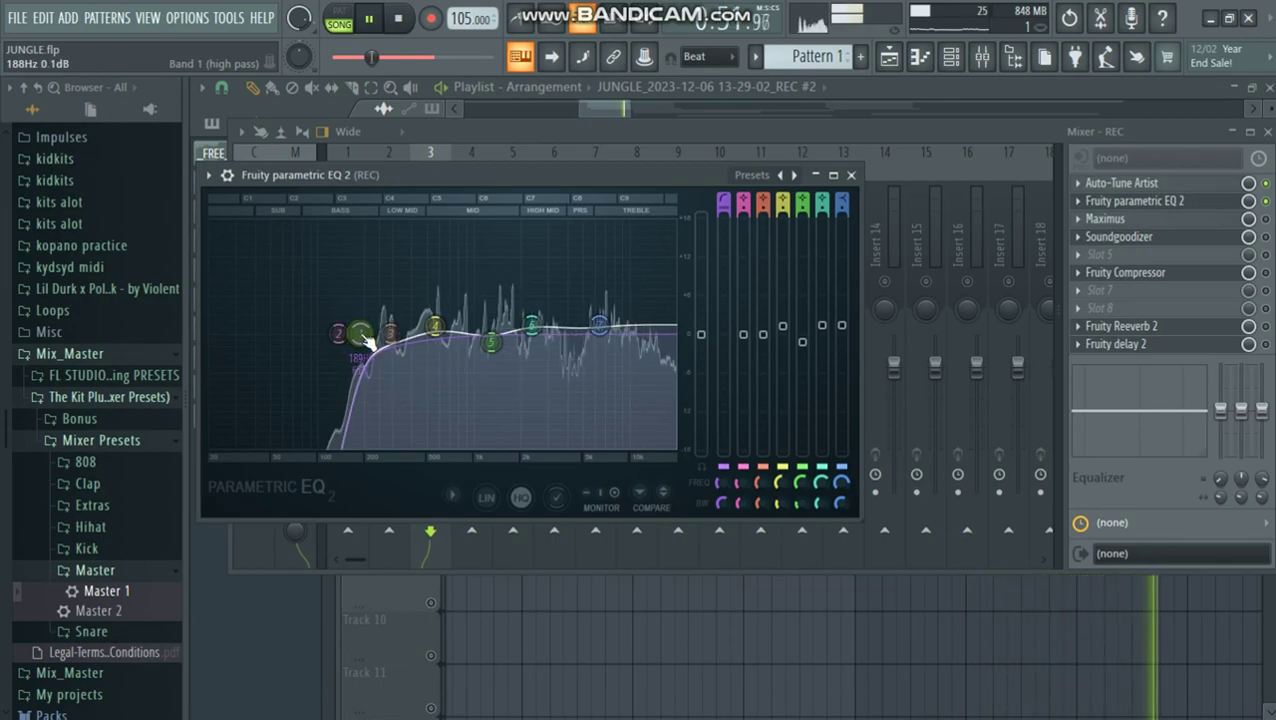
scroll(364, 338, "up", 2)
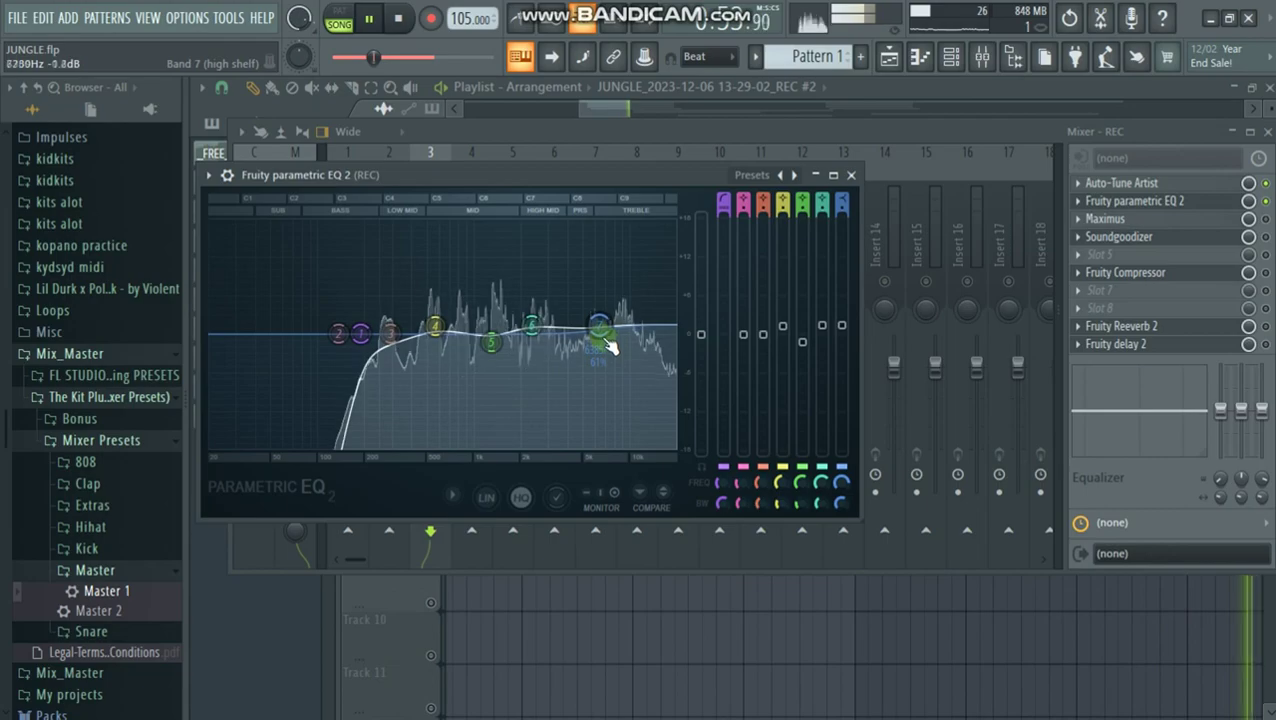
key("space")
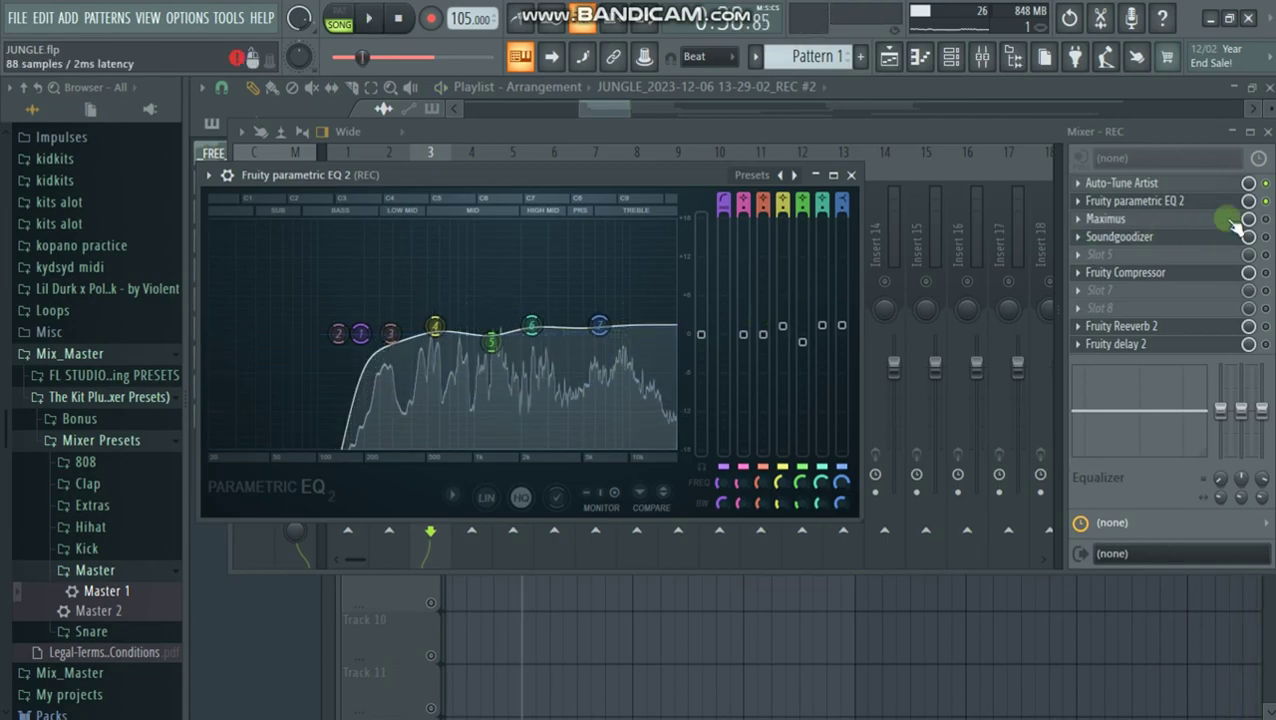
- Load the De-esser narrow-band preset into the vocal's Maximus, audition it, and close Maximus
left_click(851, 175)
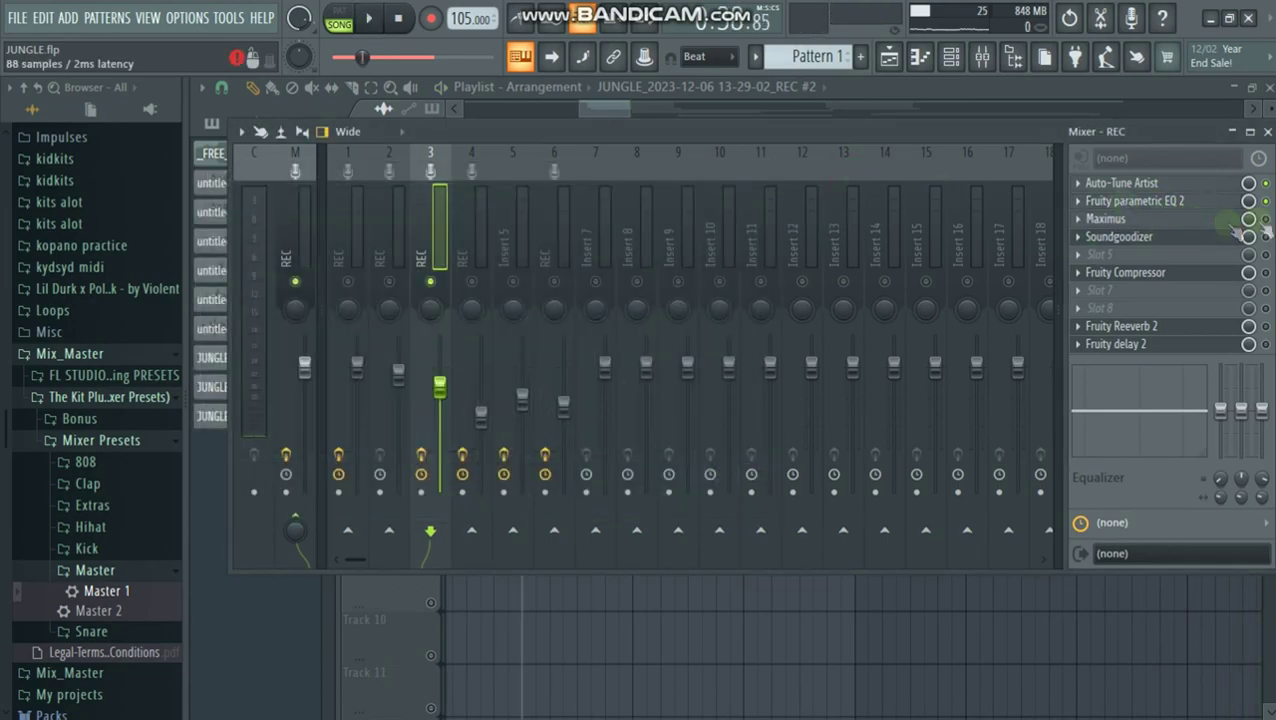
left_click(1197, 218)
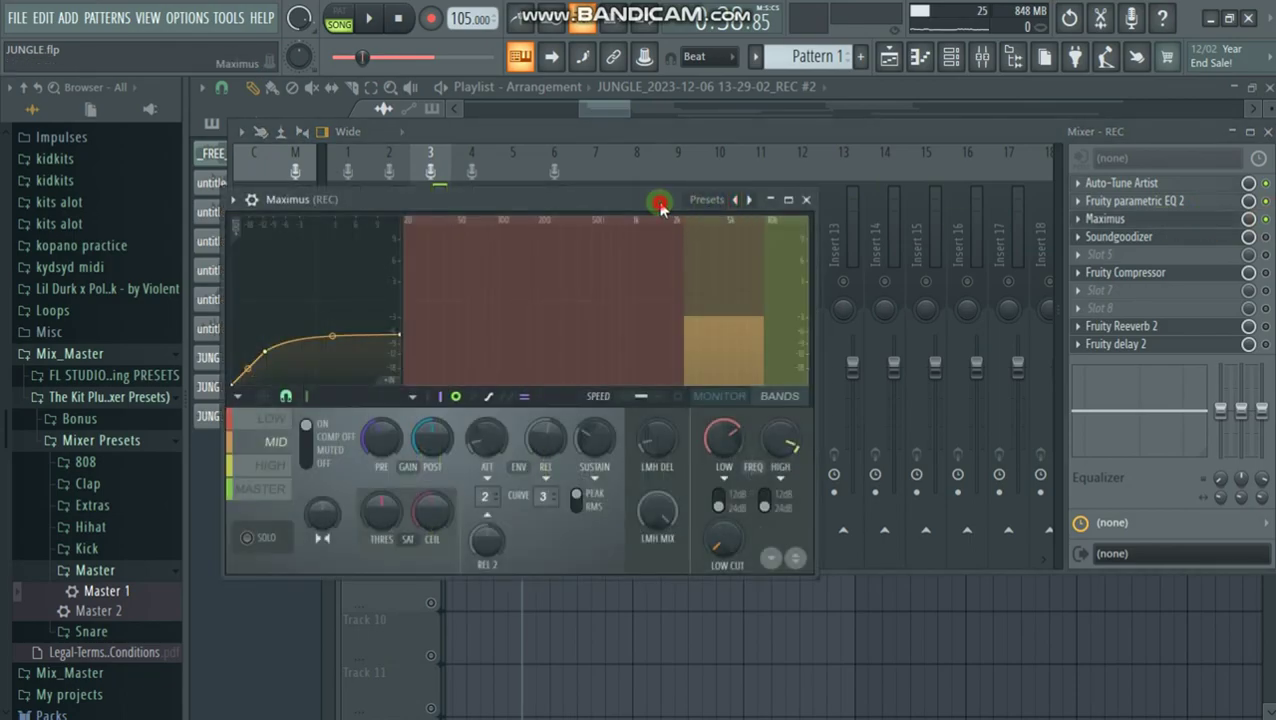
left_click(705, 200)
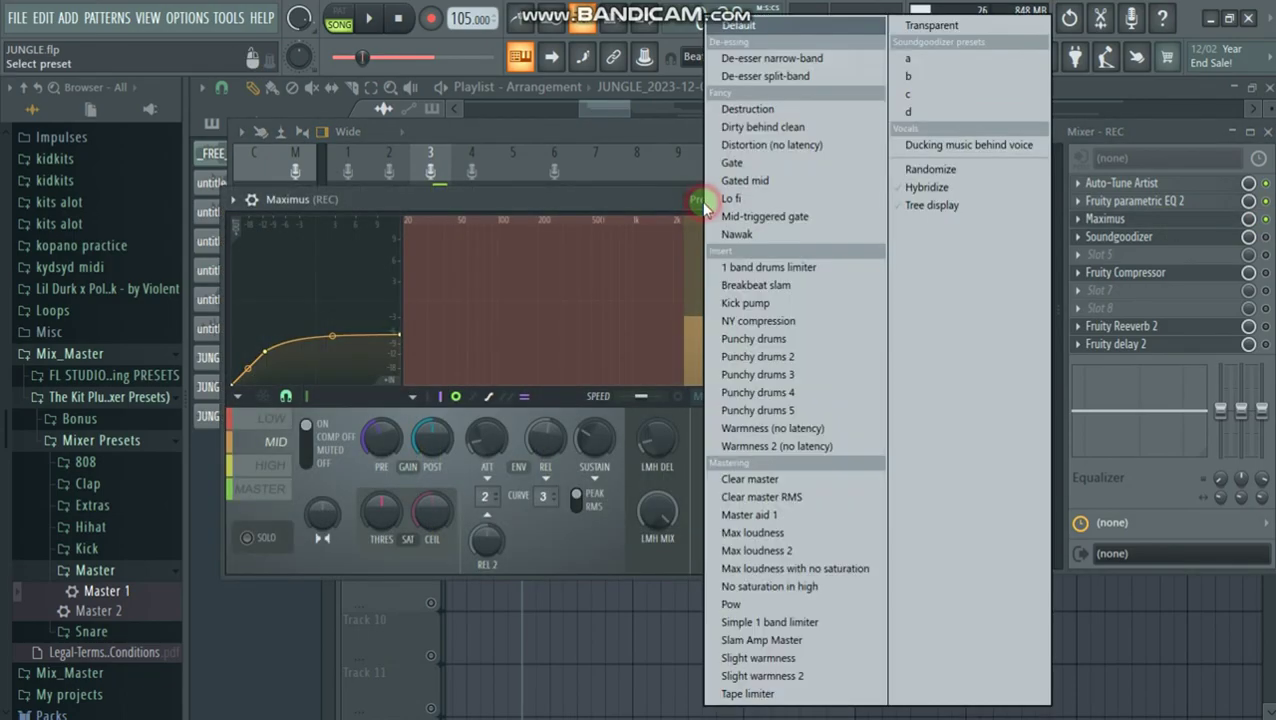
left_click(834, 66)
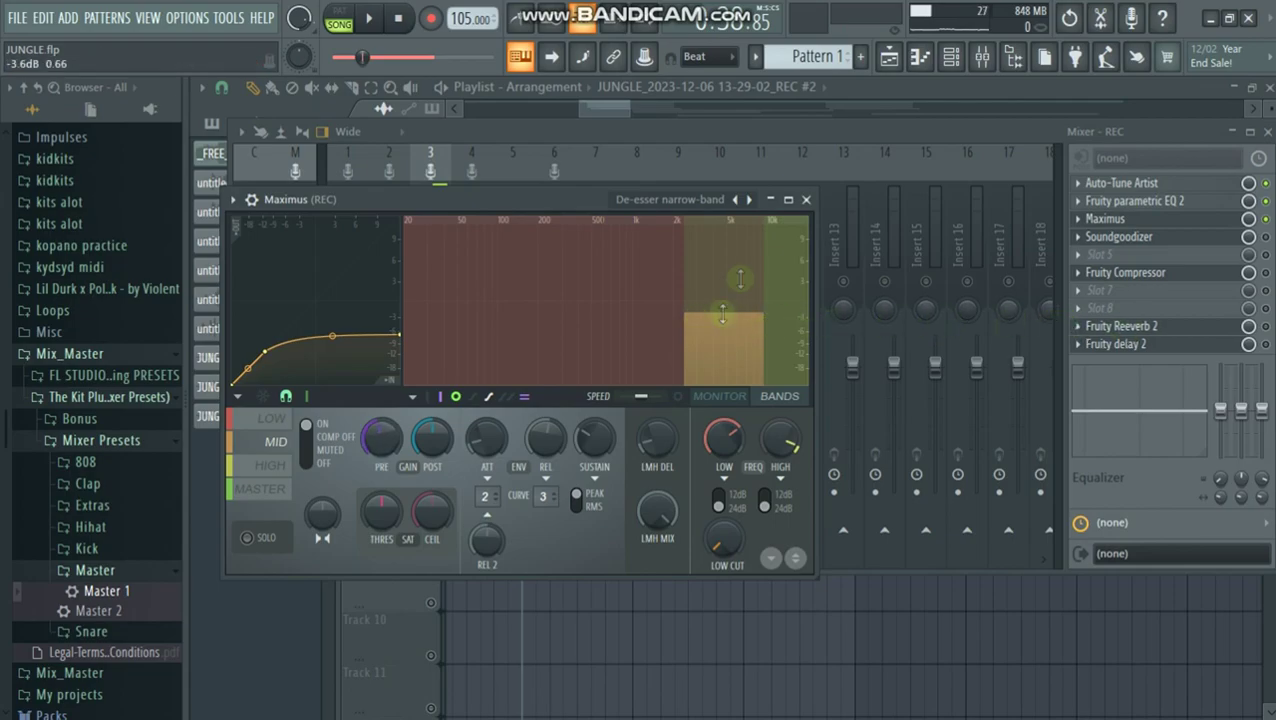
key("space")
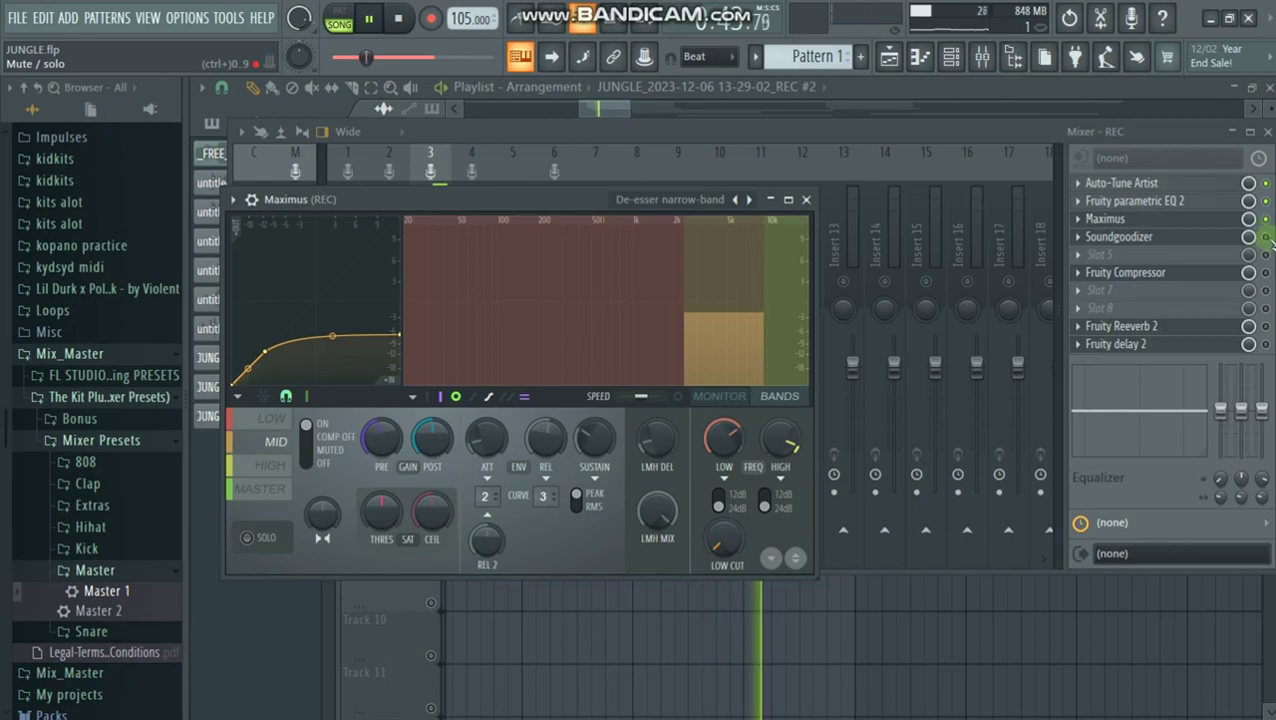
key("Escape")
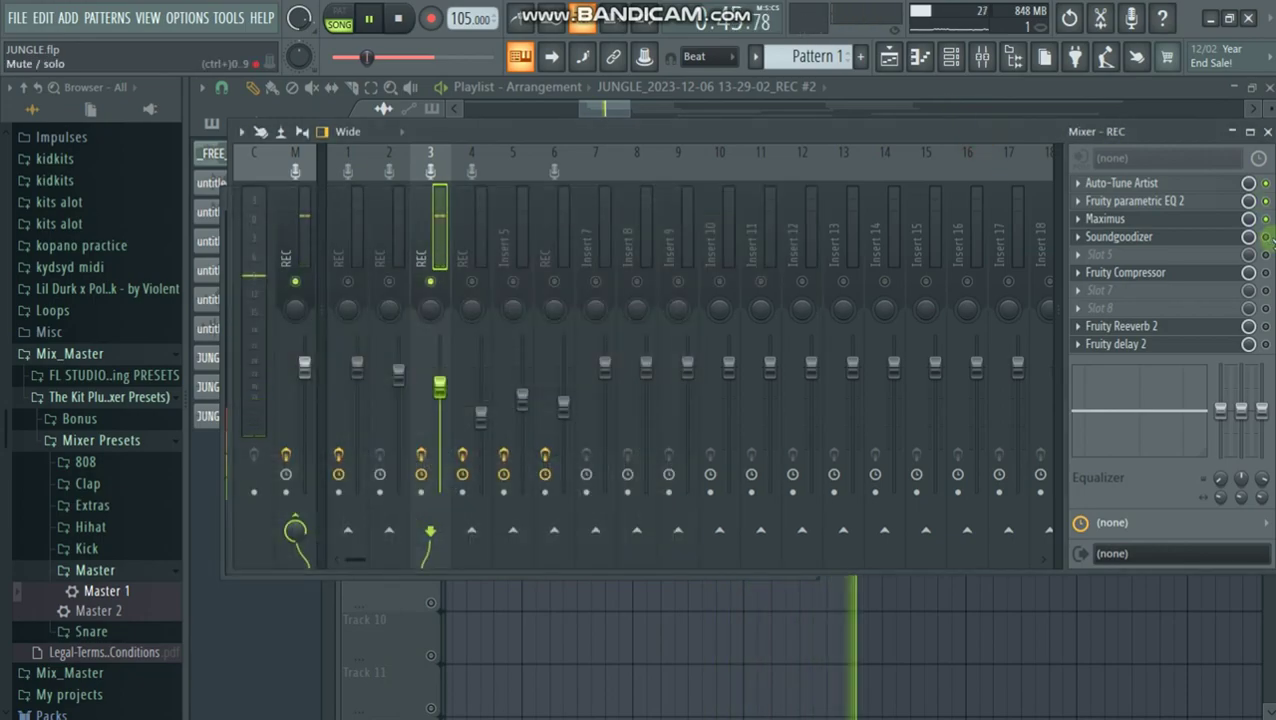
- Audition Soundgoodizer modes A through D on the vocal and settle on mode C while playing
key("space")
left_click(1195, 238)
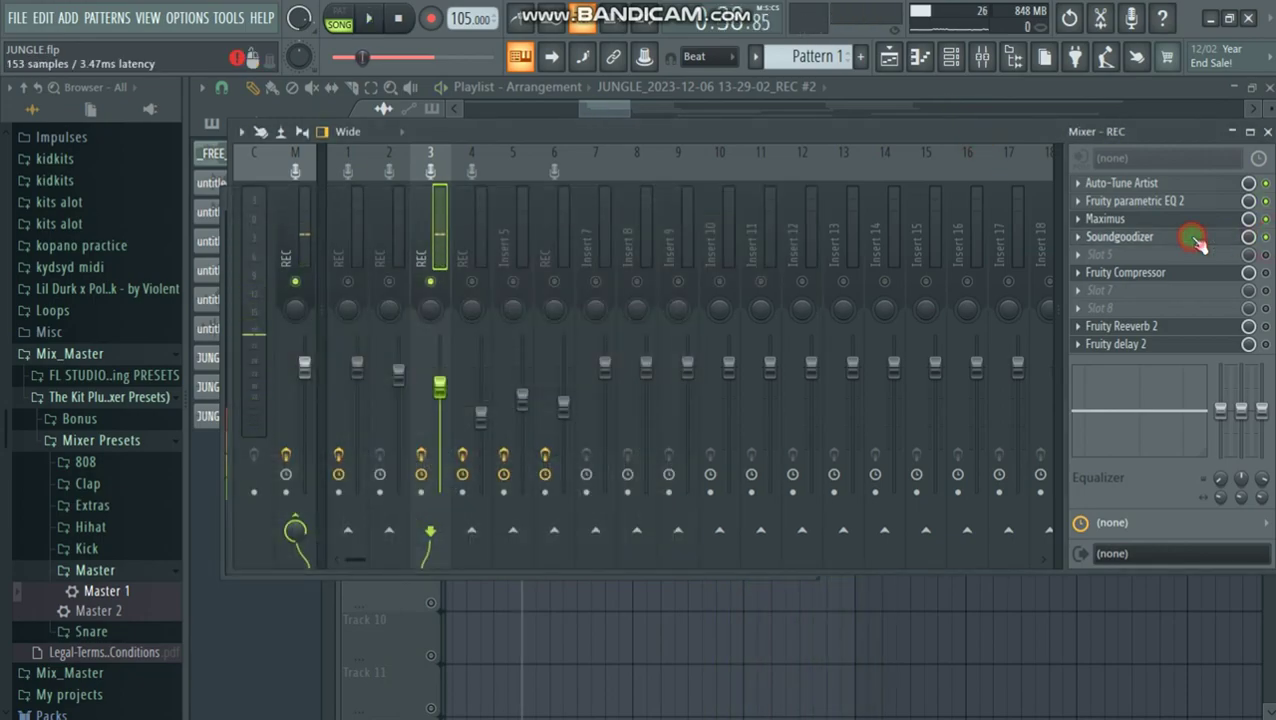
left_click(378, 456)
left_click(357, 496)
left_click(350, 497)
left_click(307, 497)
left_click(395, 500)
left_click(430, 495)
left_click(395, 497)
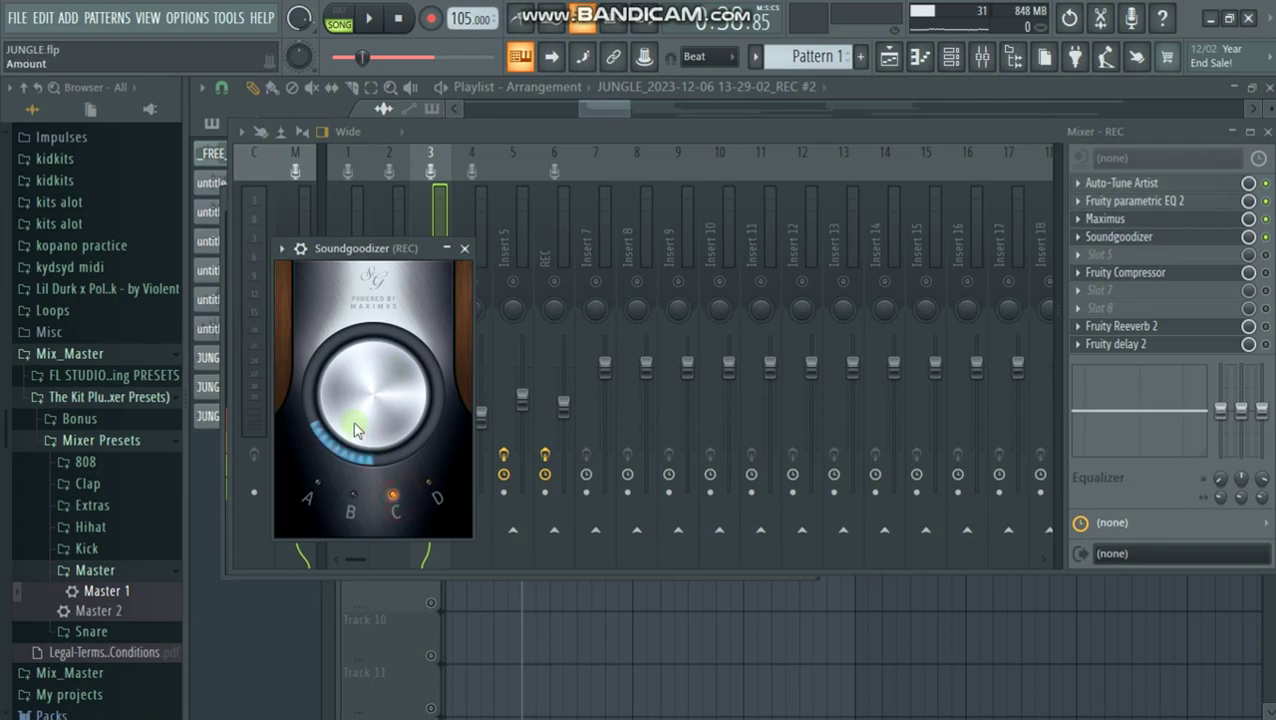
left_click(319, 476)
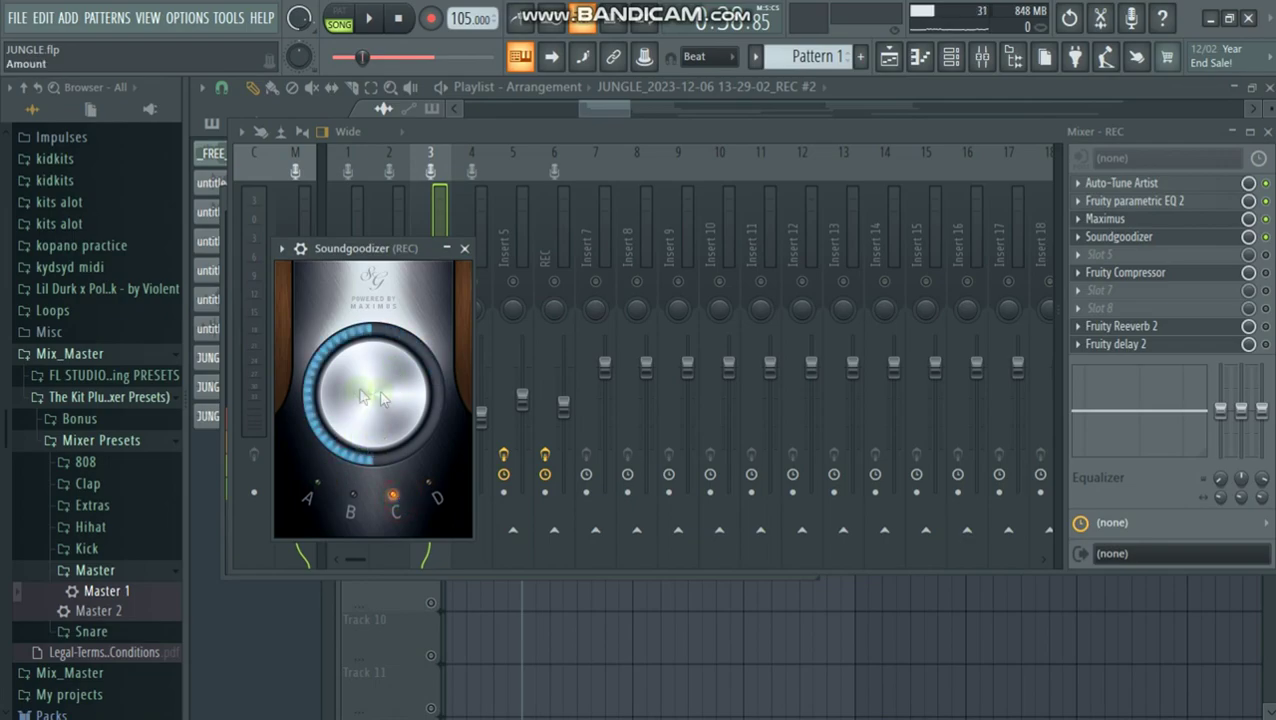
left_click(399, 503)
key("space")
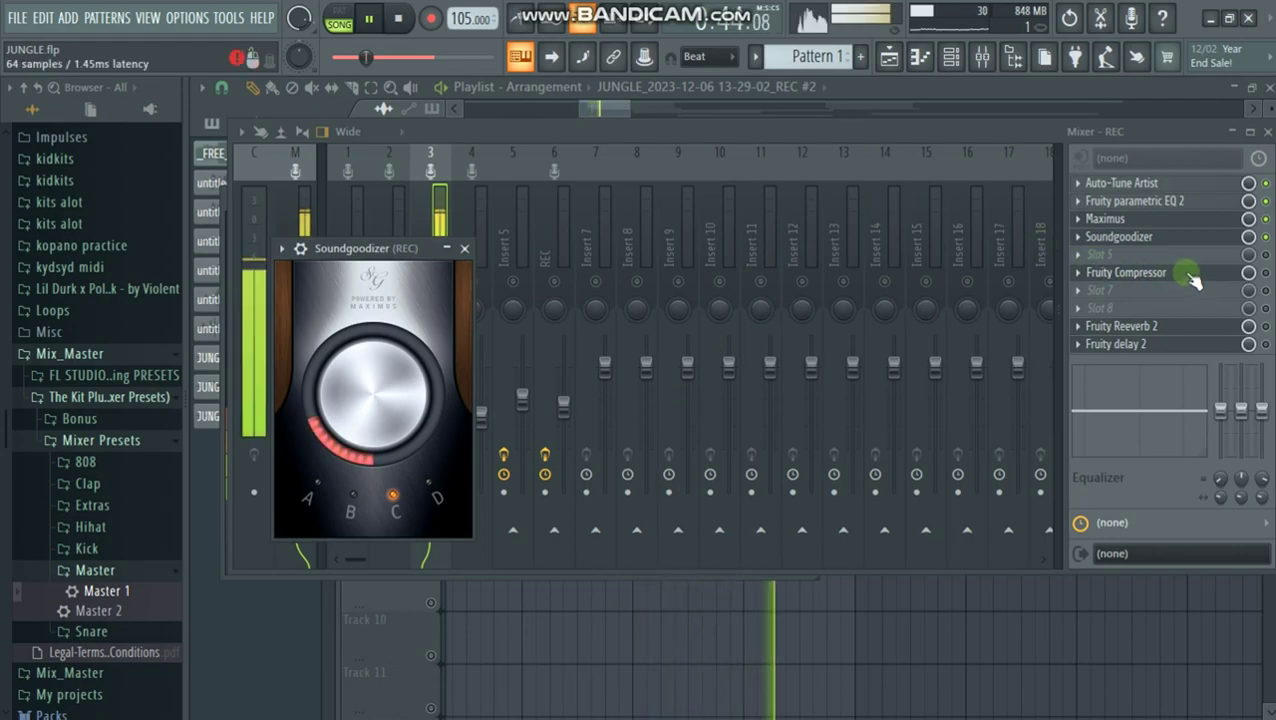
- Compare the REC insert with effects bypassed and back on, then enable the Fruity Compressor slot
left_click(871, 141)
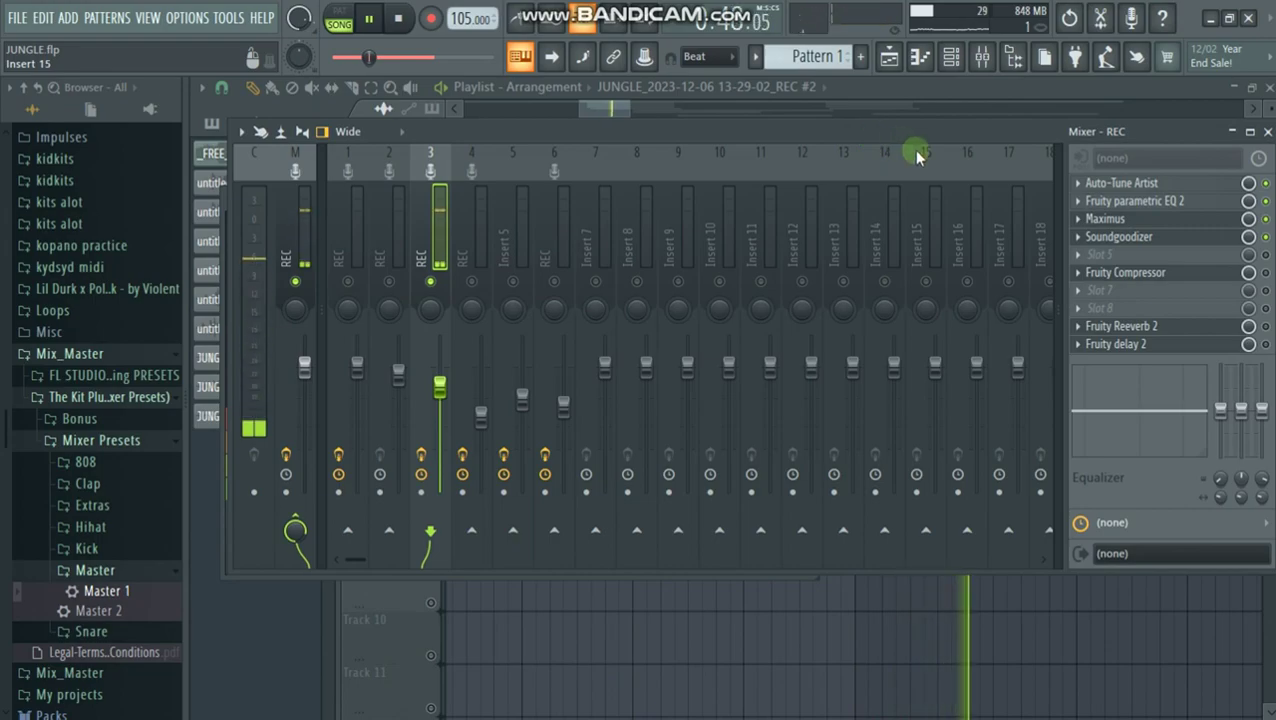
left_click(427, 459)
left_click(427, 459)
key("space")
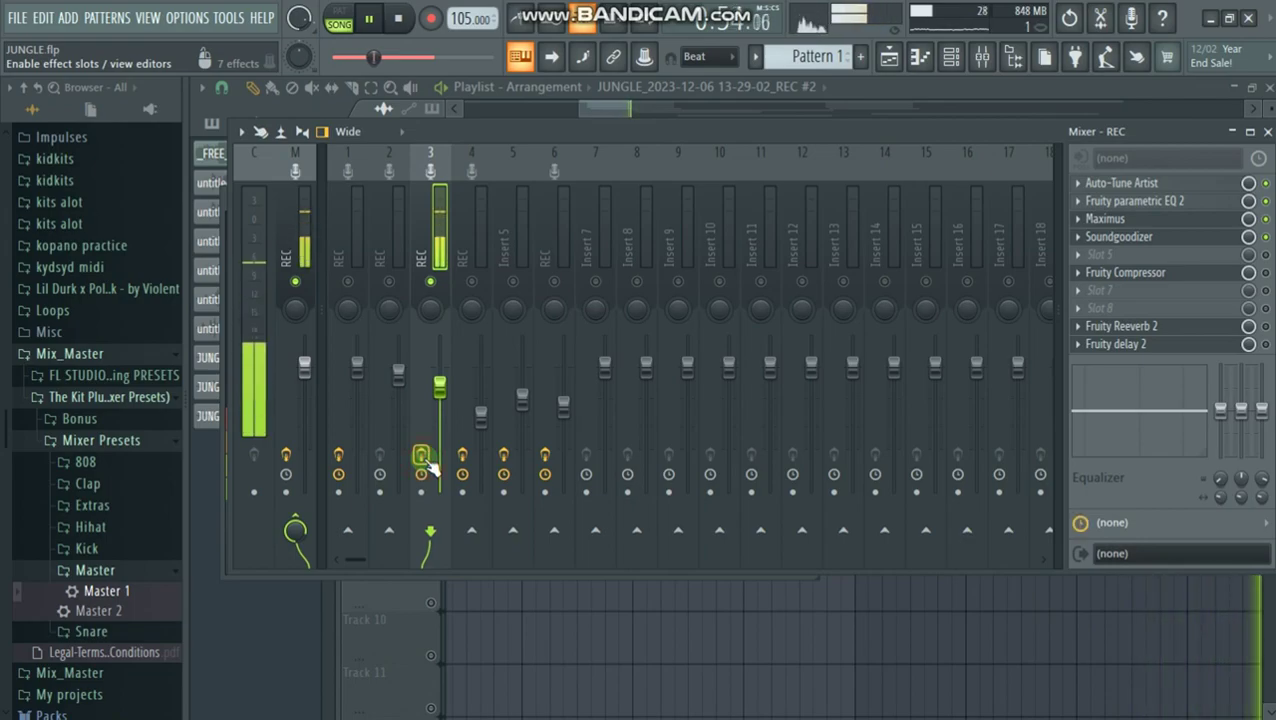
left_click(1265, 273)
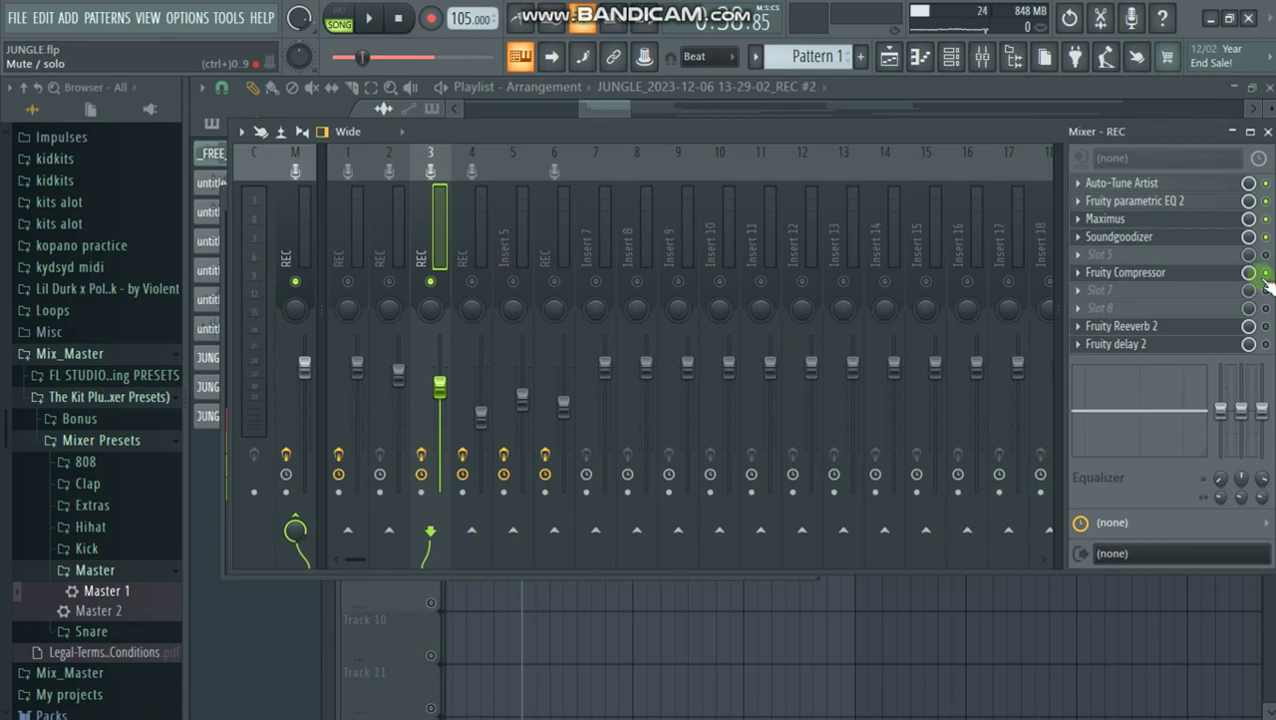
- Set the Fruity Compressor ratio to 3.1:1 and its output gain to 9.0 dB
left_click(1230, 281)
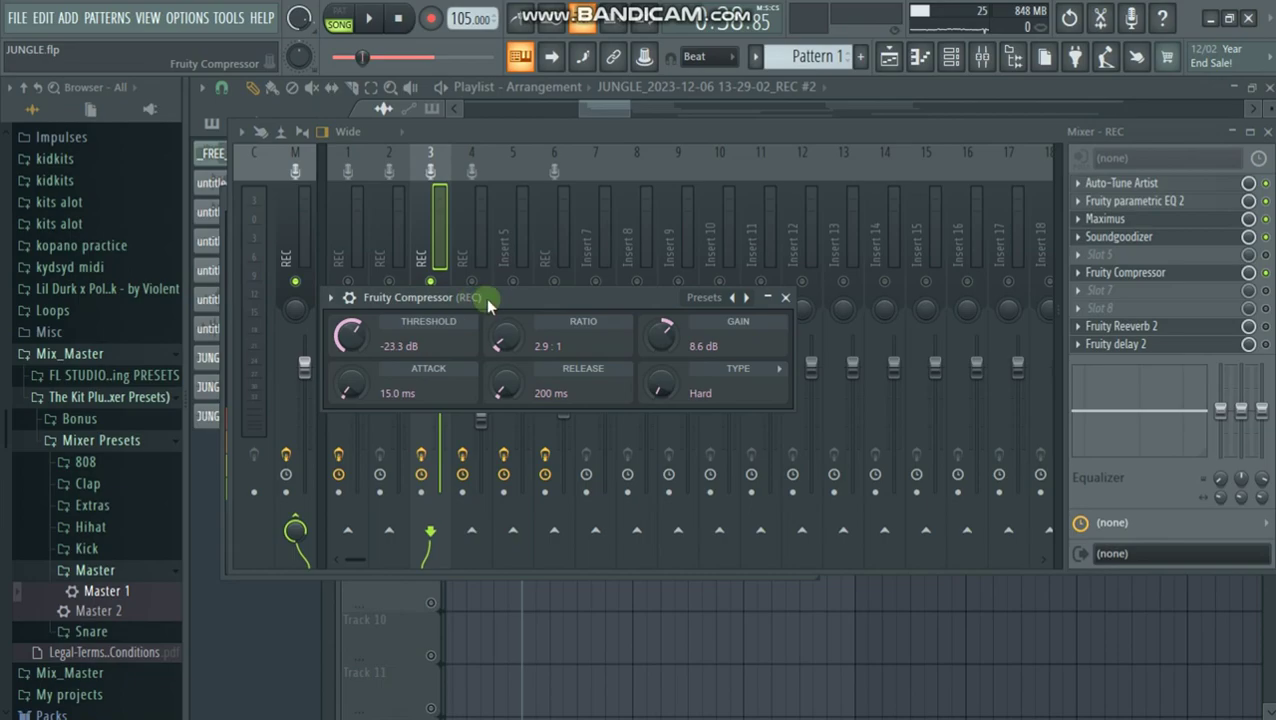
left_click_drag(505, 288, 524, 251)
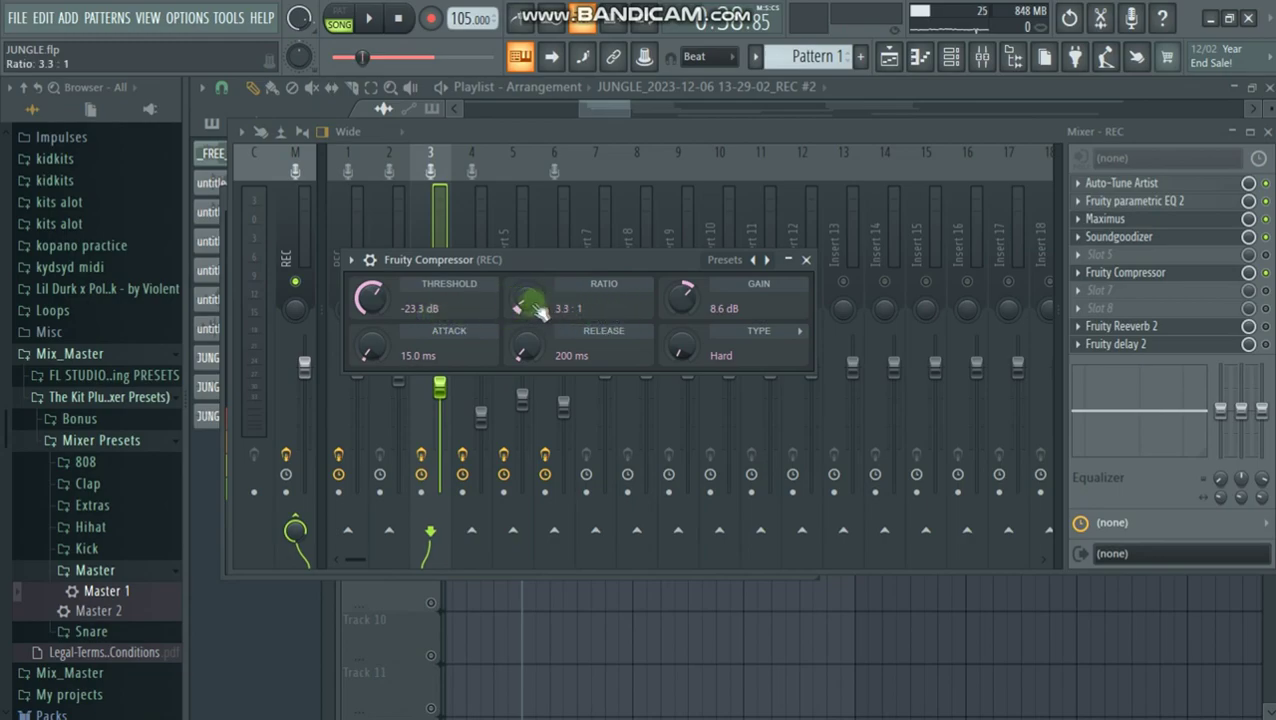
left_click(743, 311)
left_click_drag(712, 307, 755, 303)
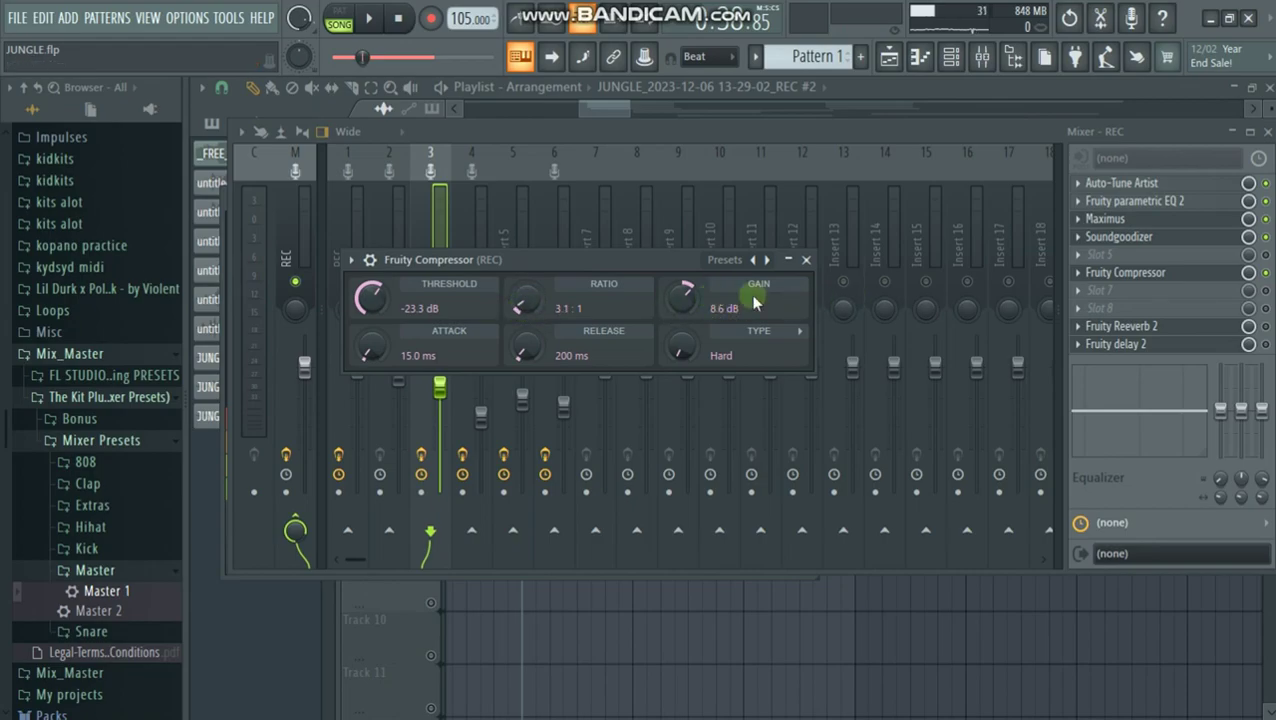
left_click_drag(848, 305, 968, 299)
left_click(1199, 282)
left_click(720, 262)
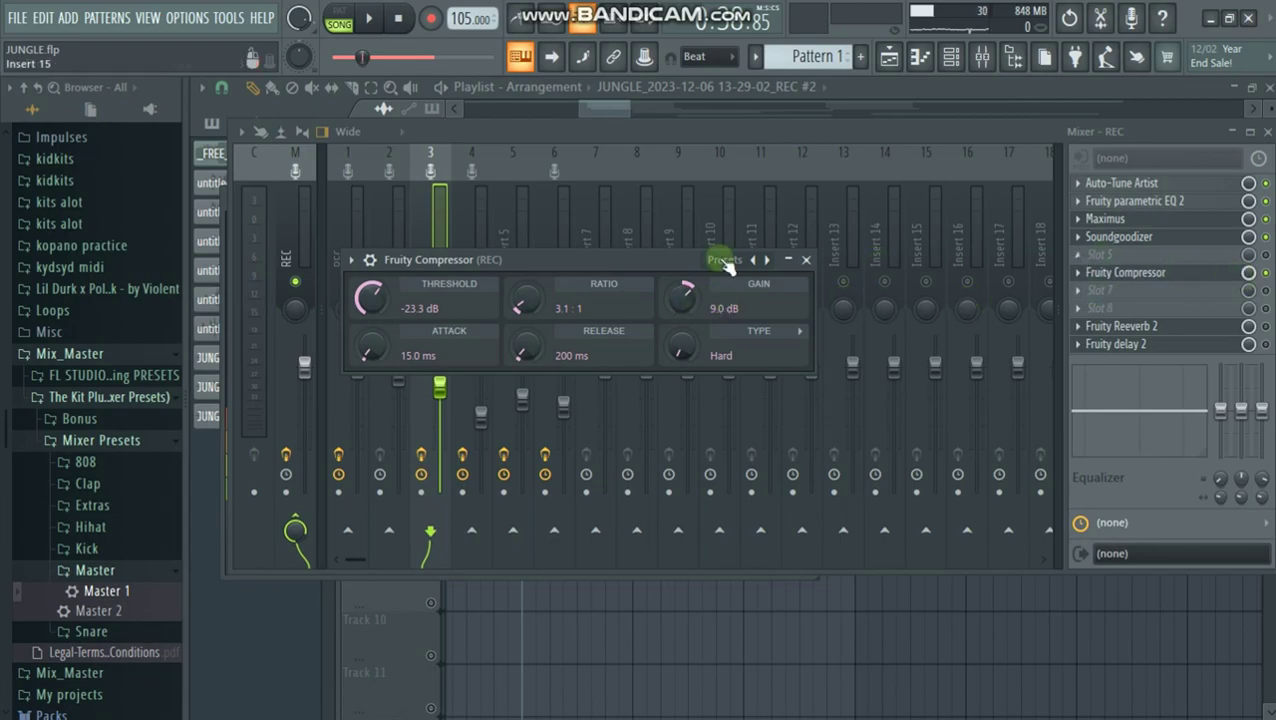
- Play back the compressed vocal, close the compressor window, and listen once more
key("space")
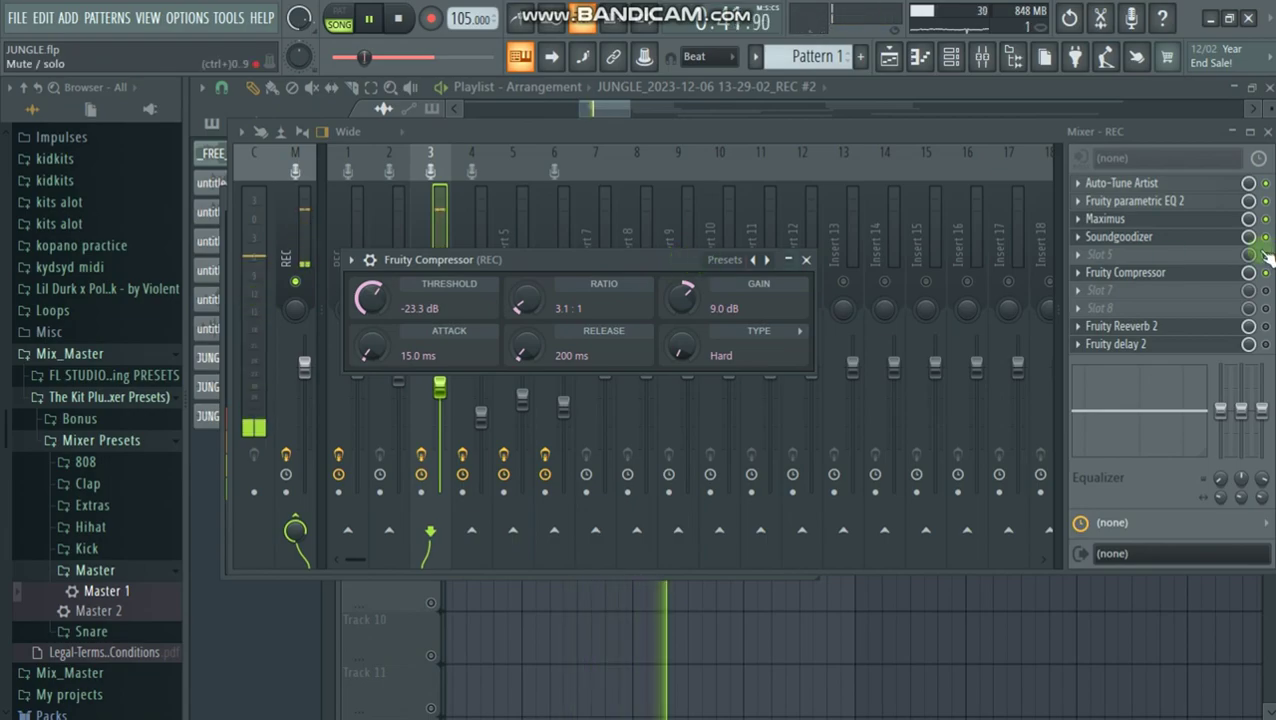
key("space")
key("Escape")
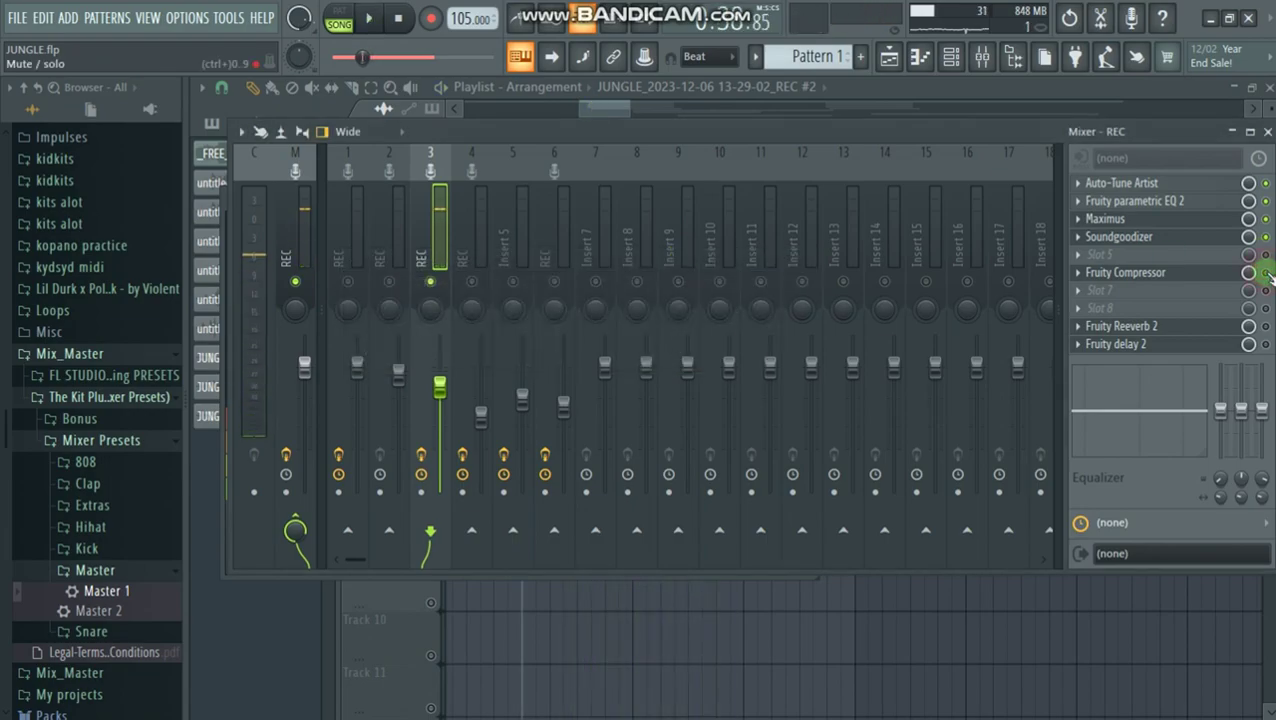
key("space")
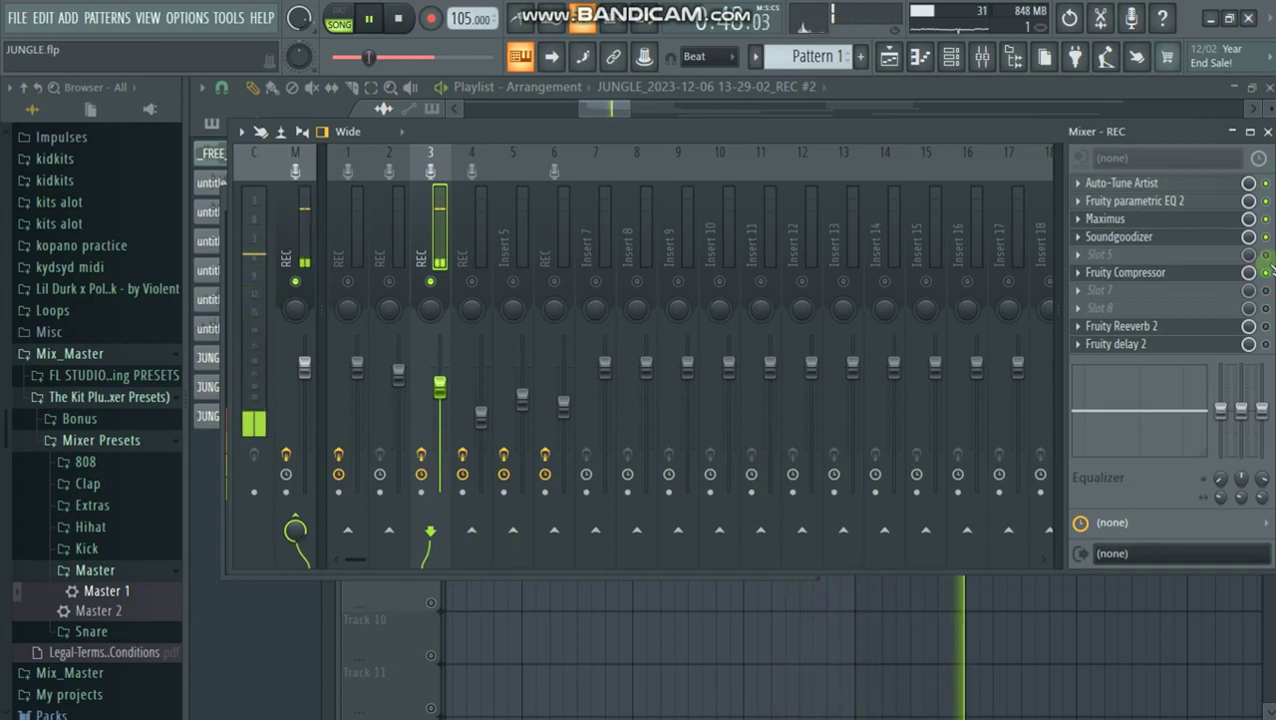
key("space")
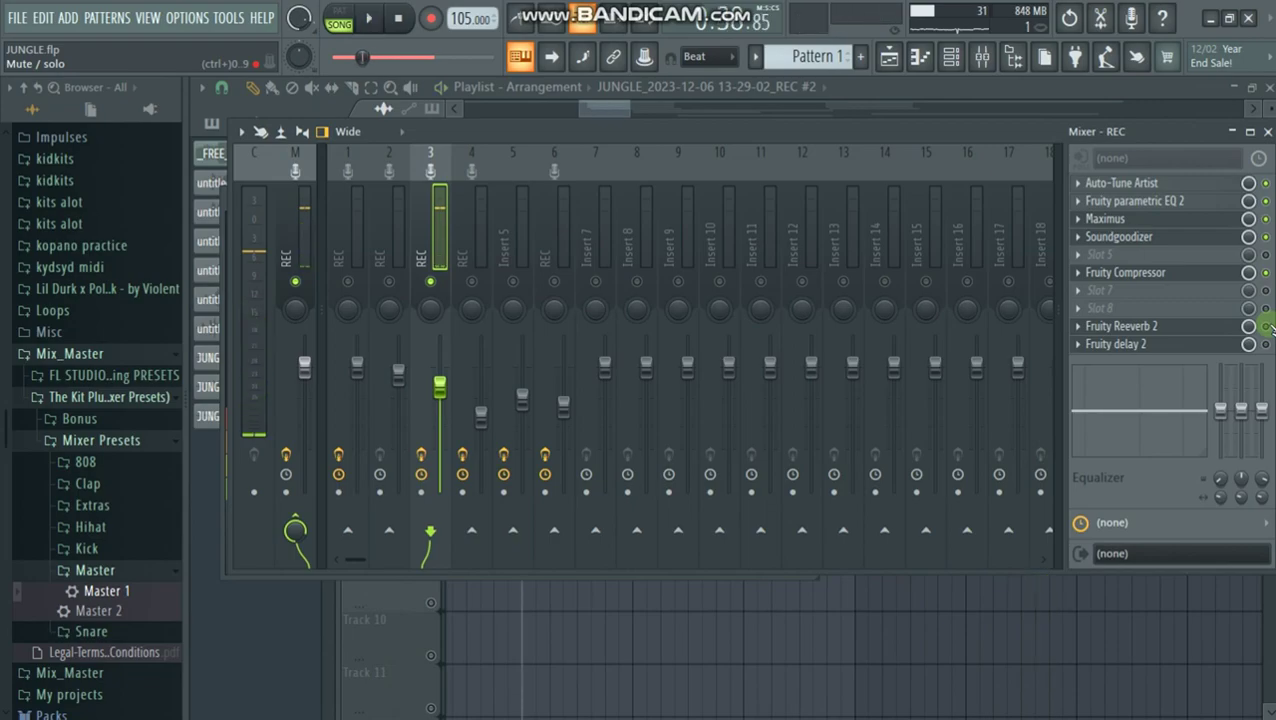
- Enlarge Fruity Reeverb 2's room size, set wet level to 23% and separation to 27%, then play
left_click(1163, 330)
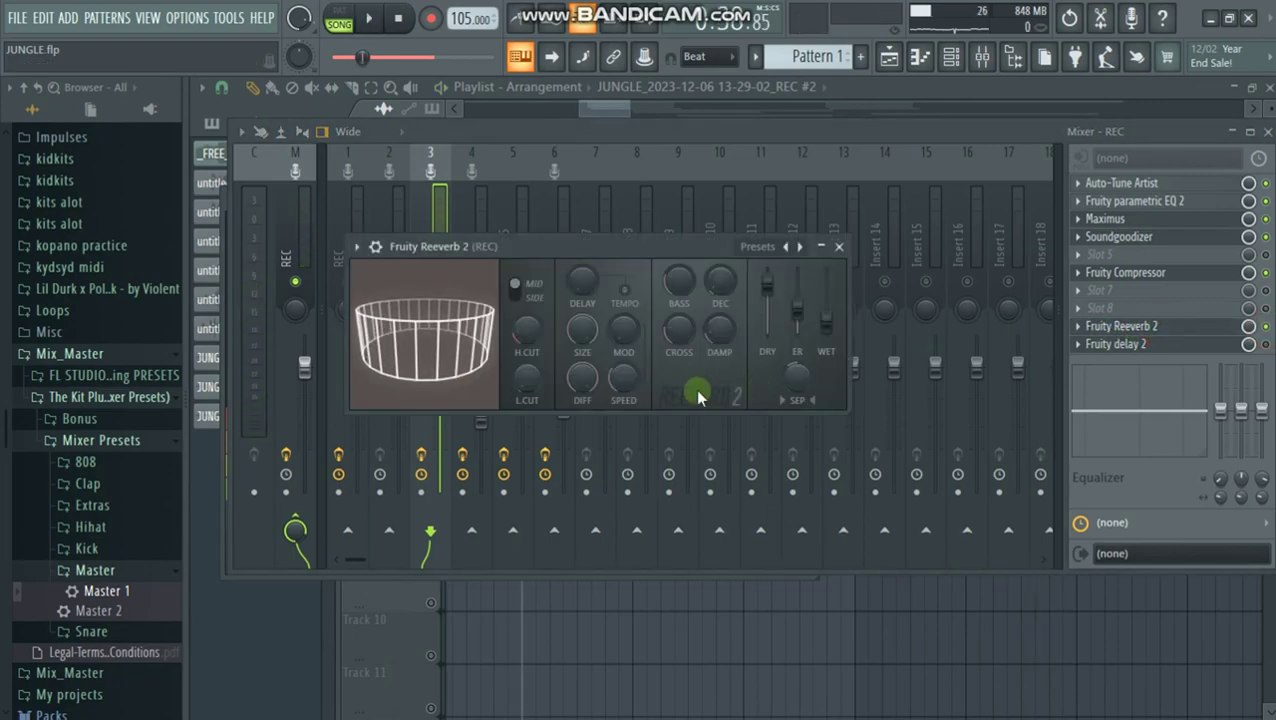
left_click_drag(596, 349, 570, 334)
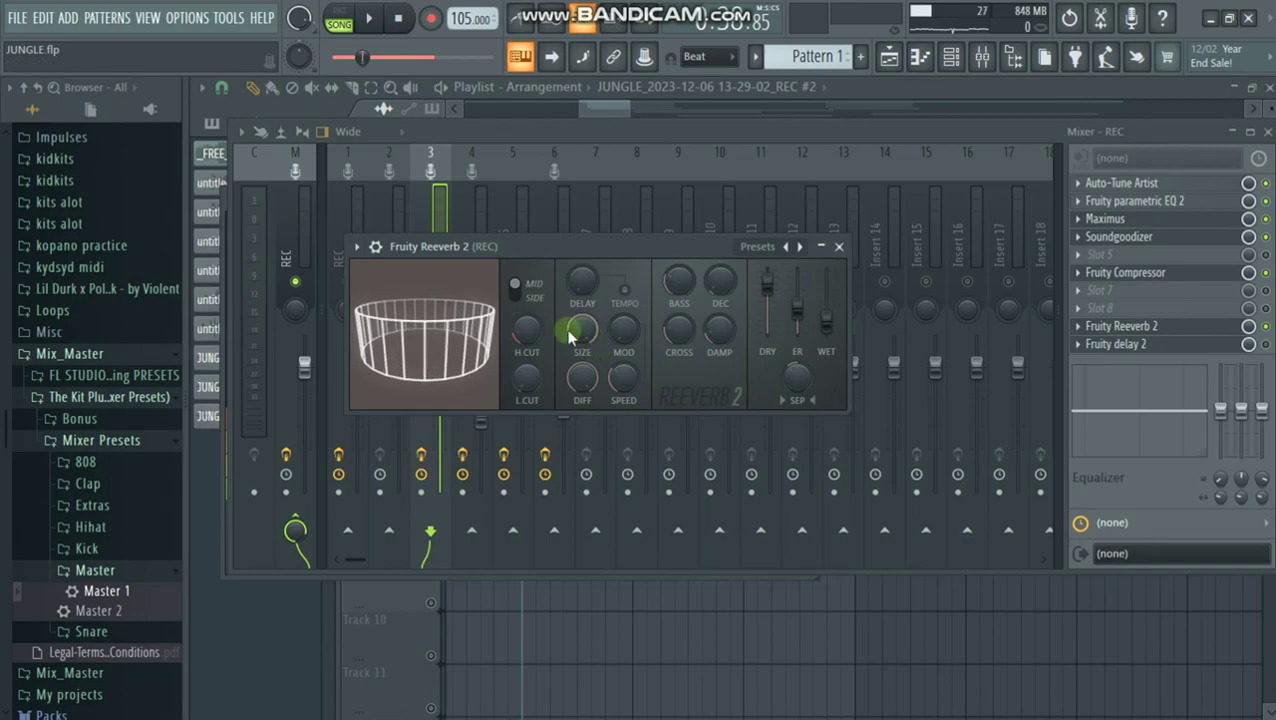
mouse_move(830, 318)
left_mouse_down()
mouse_move(911, 299)
mouse_move(830, 325)
left_mouse_up()
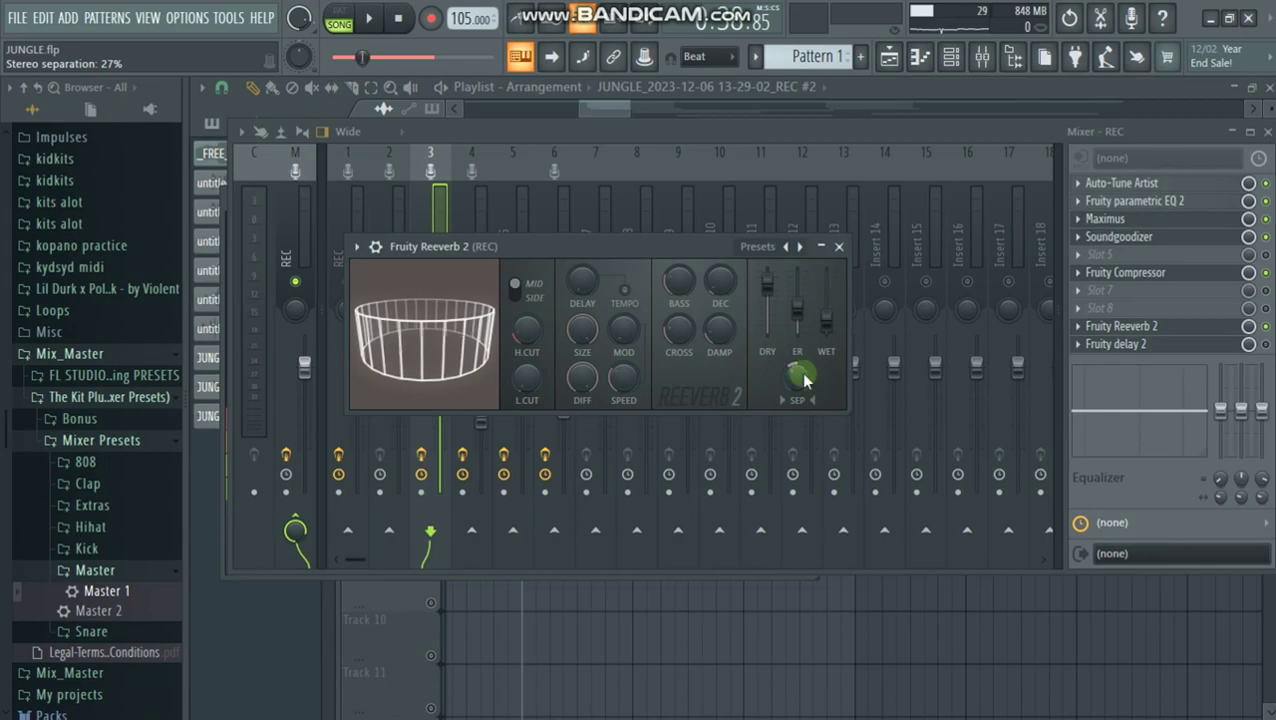
key("space")
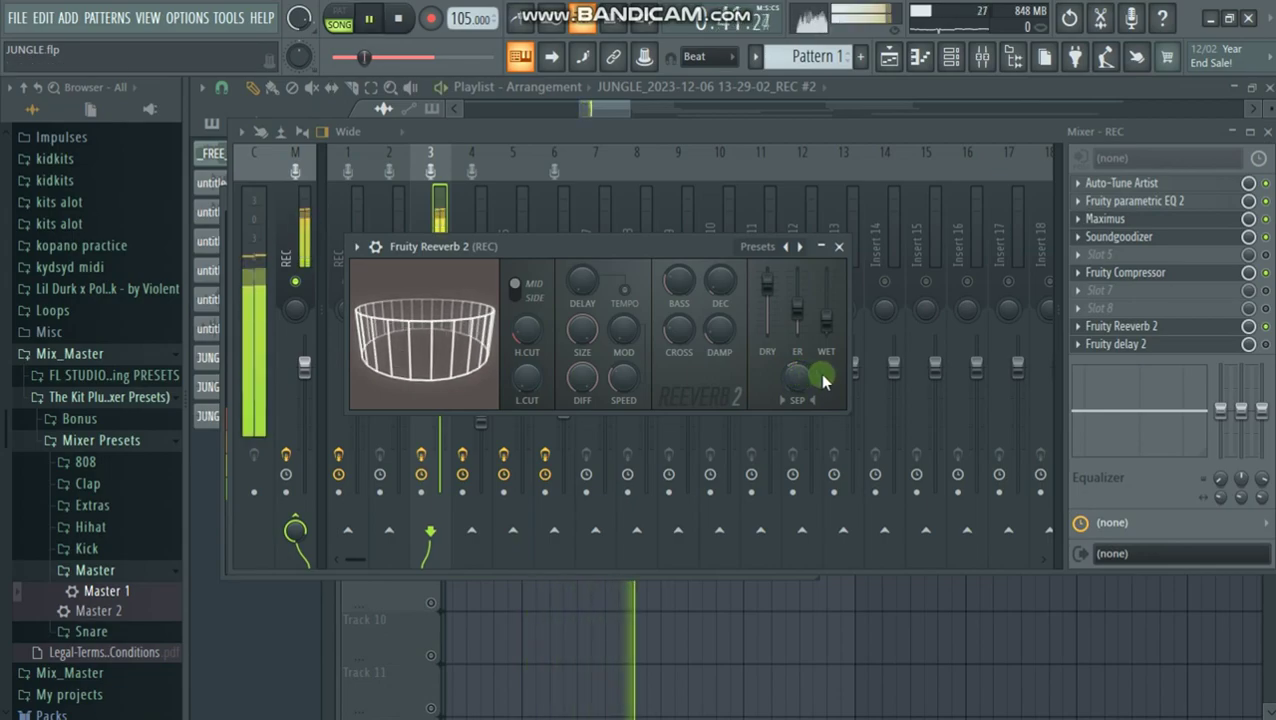
left_click(910, 126)
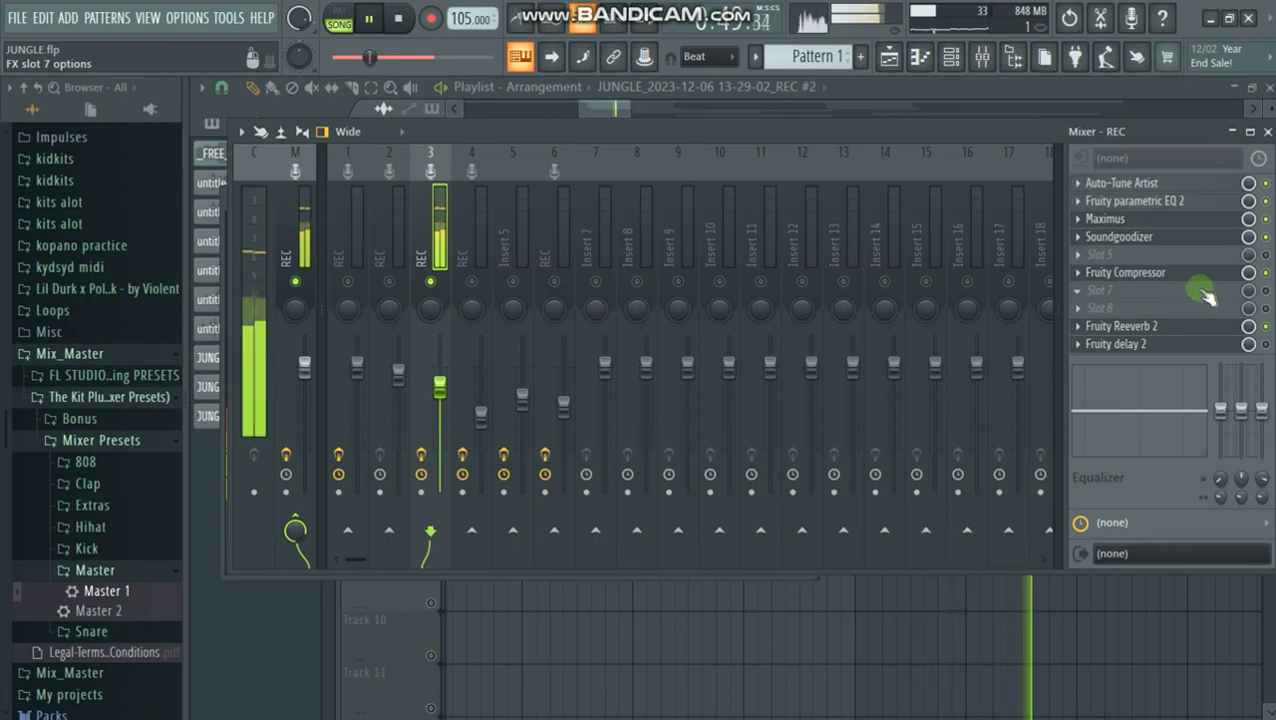
- Lower Fruity delay 2's feedback cutoff, set delay time to 4:00 with 77% dry level, and close it
key("space")
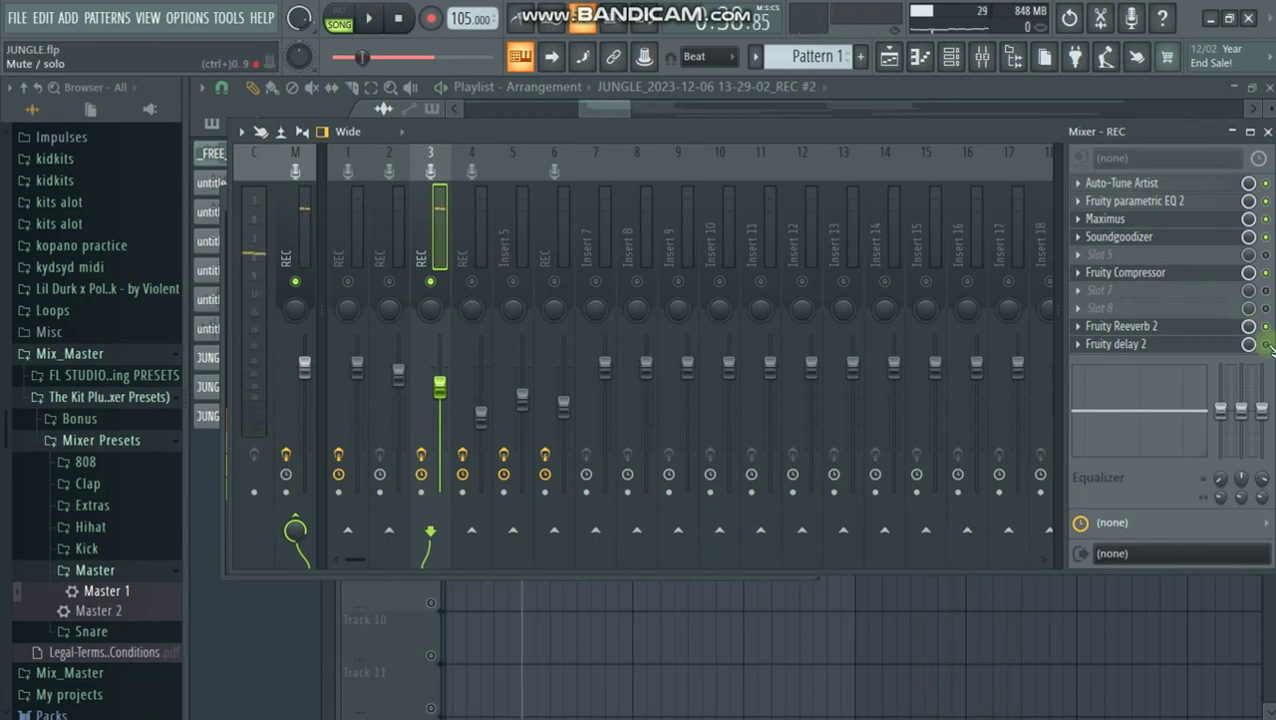
left_click(1172, 346)
left_click_drag(456, 265, 440, 262)
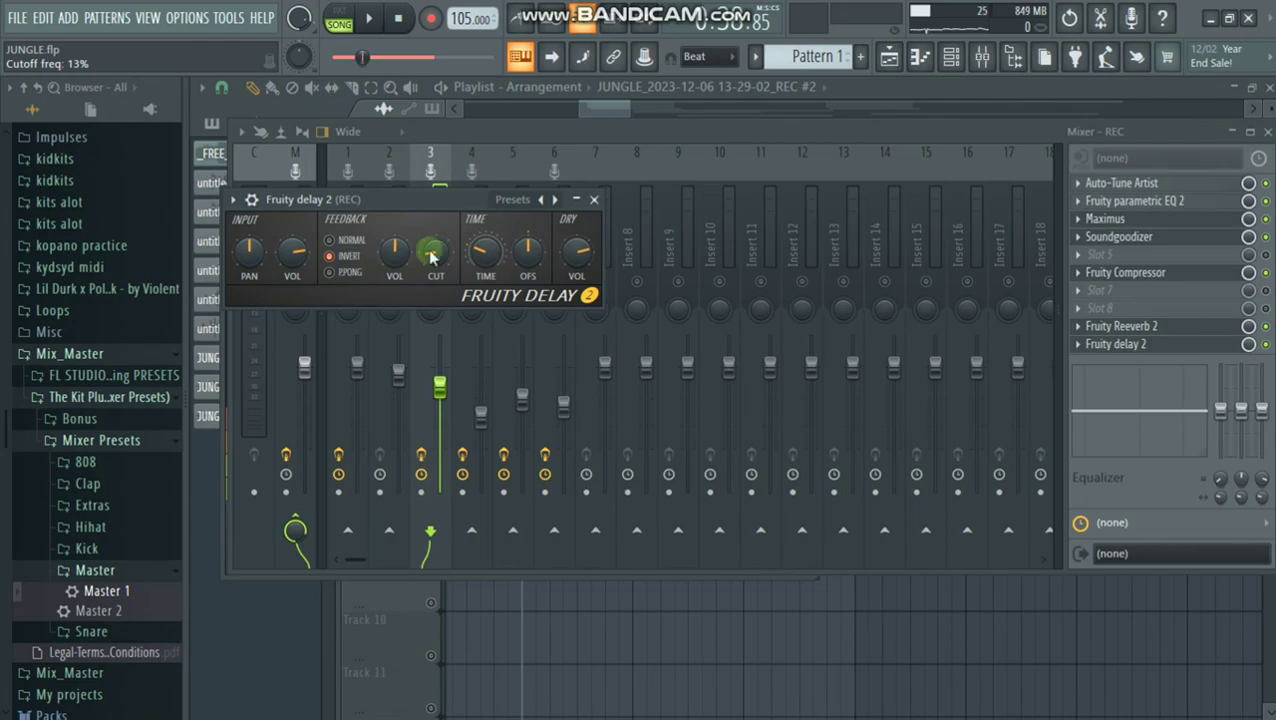
left_click_drag(488, 250, 490, 257)
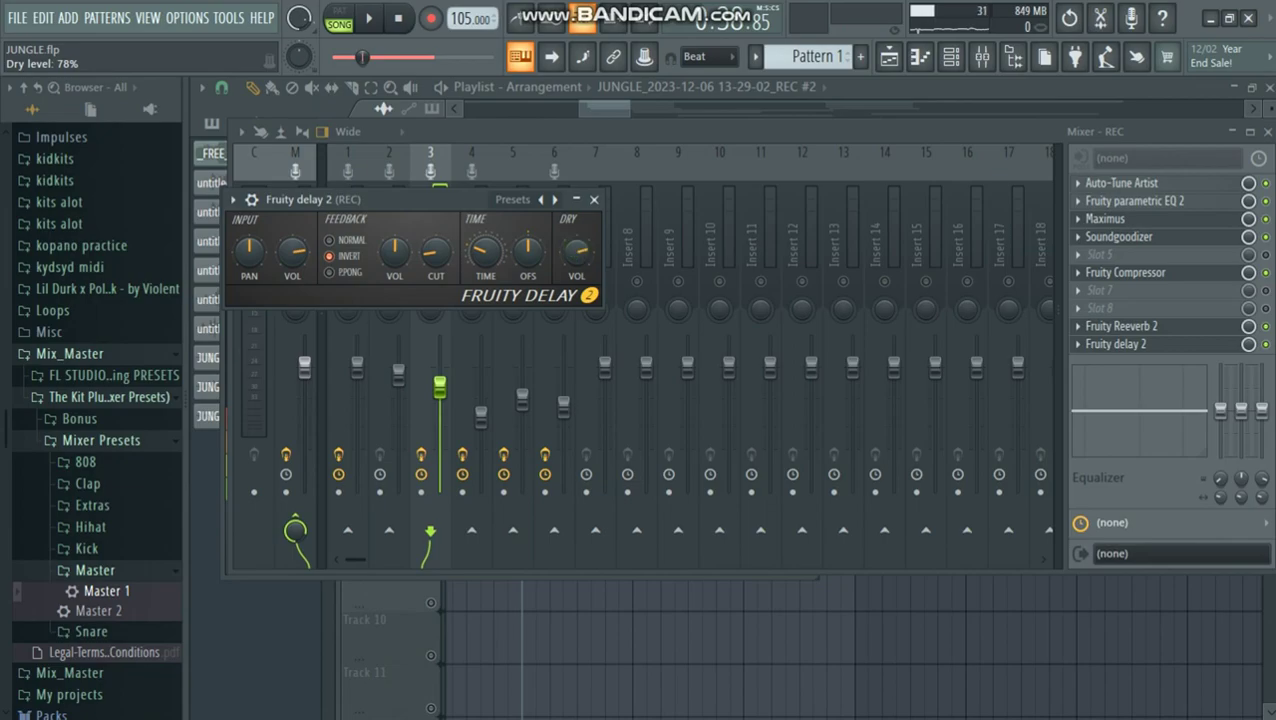
left_click(601, 208)
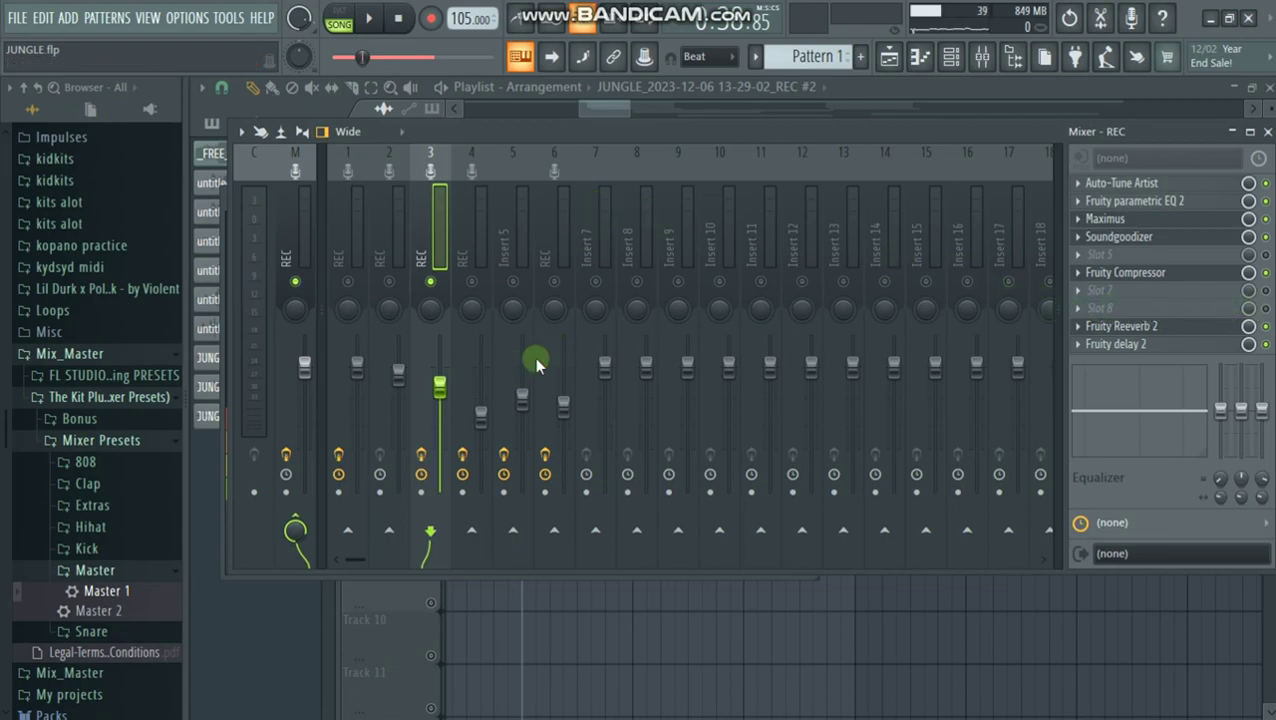
- Listen to the delay, then select Insert 4 and switch it on
key("space")
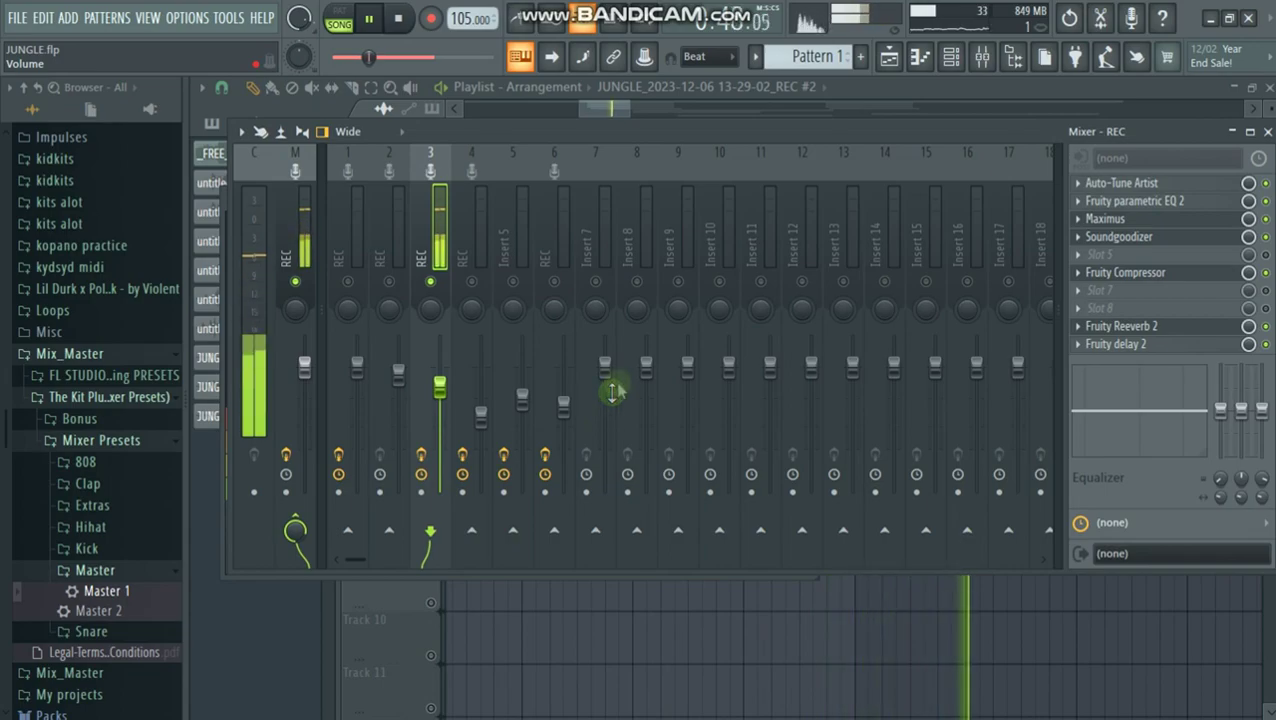
key("space")
left_click(480, 248)
left_click(471, 281)
- Leave Tracks 3 and 4 playing with Track 2 muted in the playlist, and switch Insert 5 on
left_click(612, 104)
left_click(431, 234)
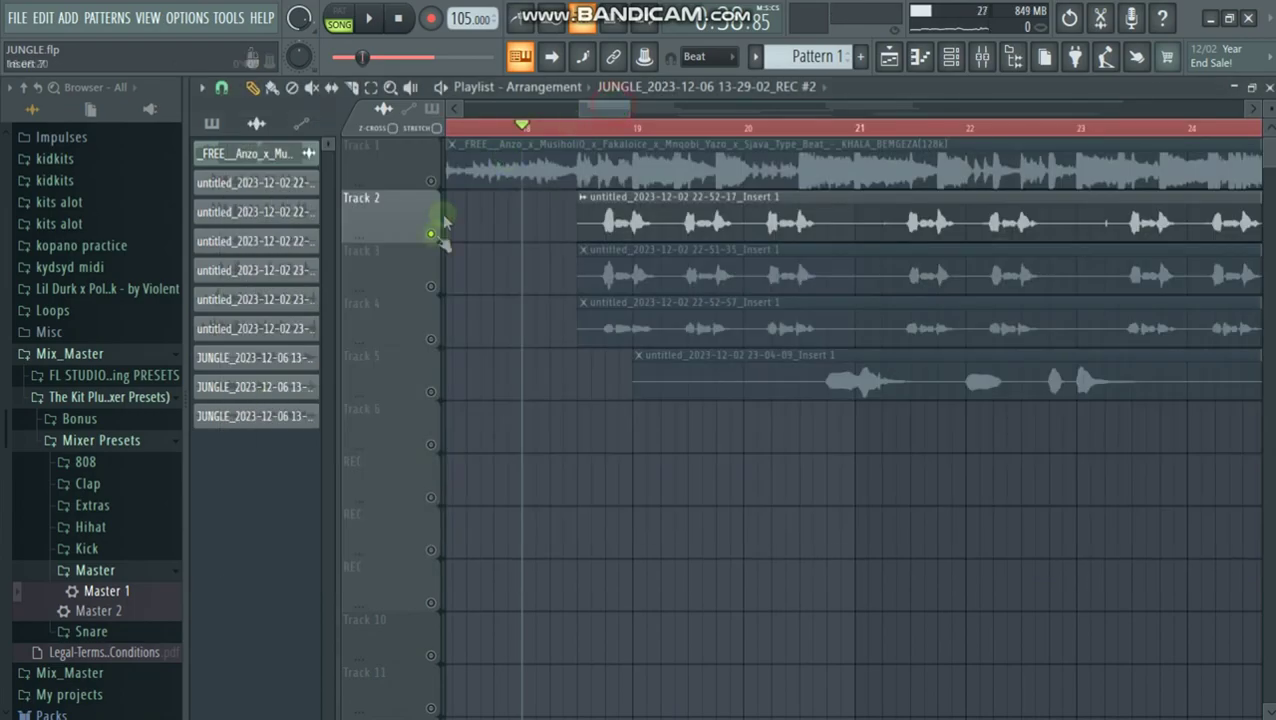
left_click(431, 286)
left_click(431, 339)
left_click(431, 234)
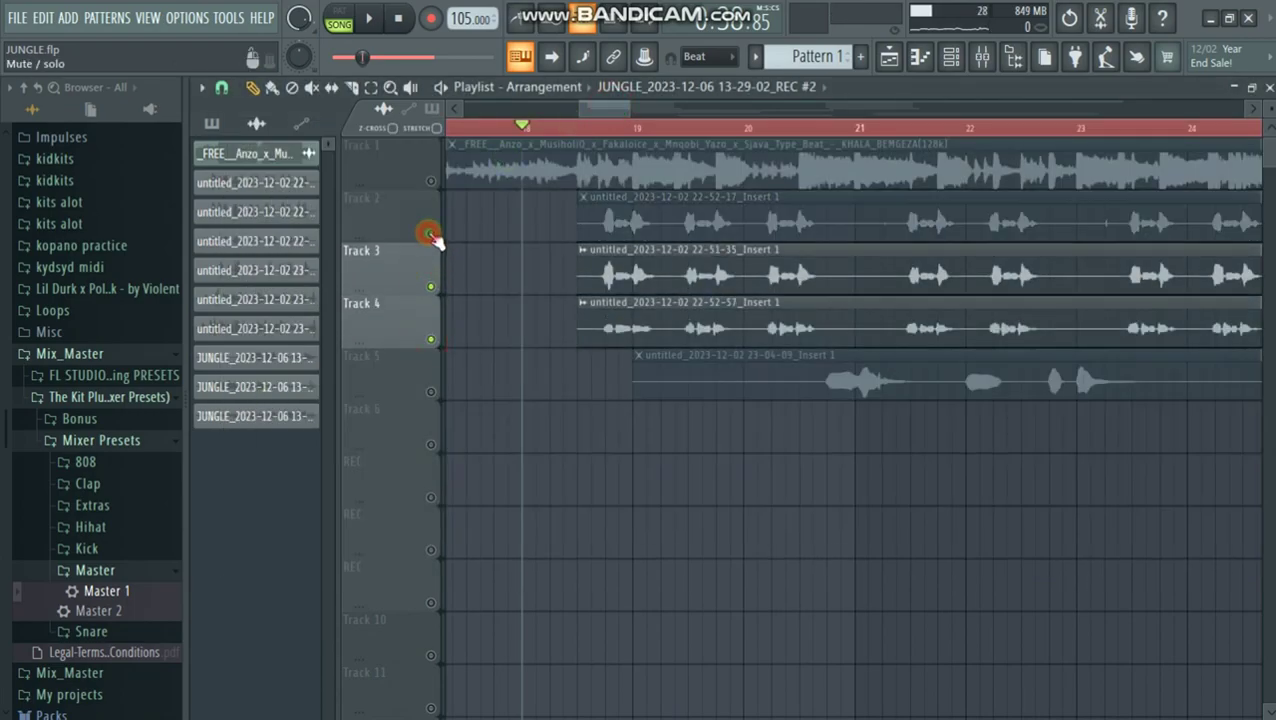
left_click(982, 62)
left_click(513, 281)
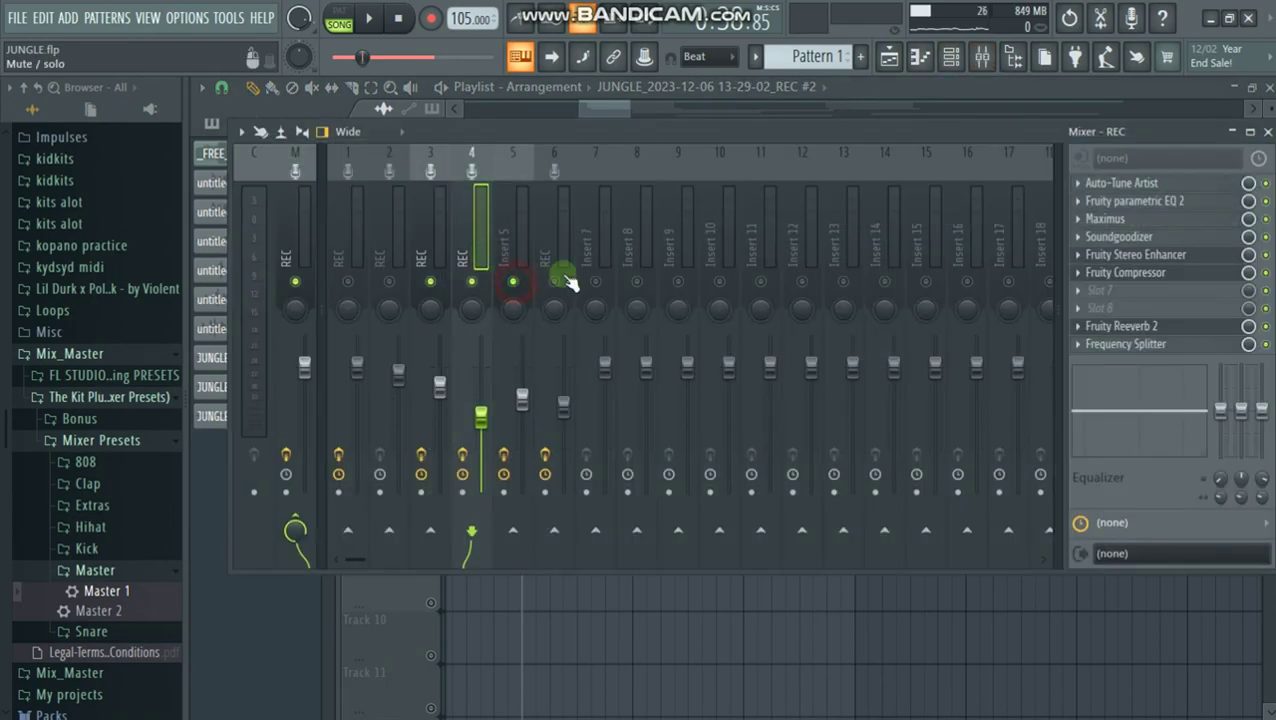
- Switch Insert 6 on, then play the vocals with Insert 4 briefly off and back on
left_click(555, 281)
left_click(471, 281)
key("space")
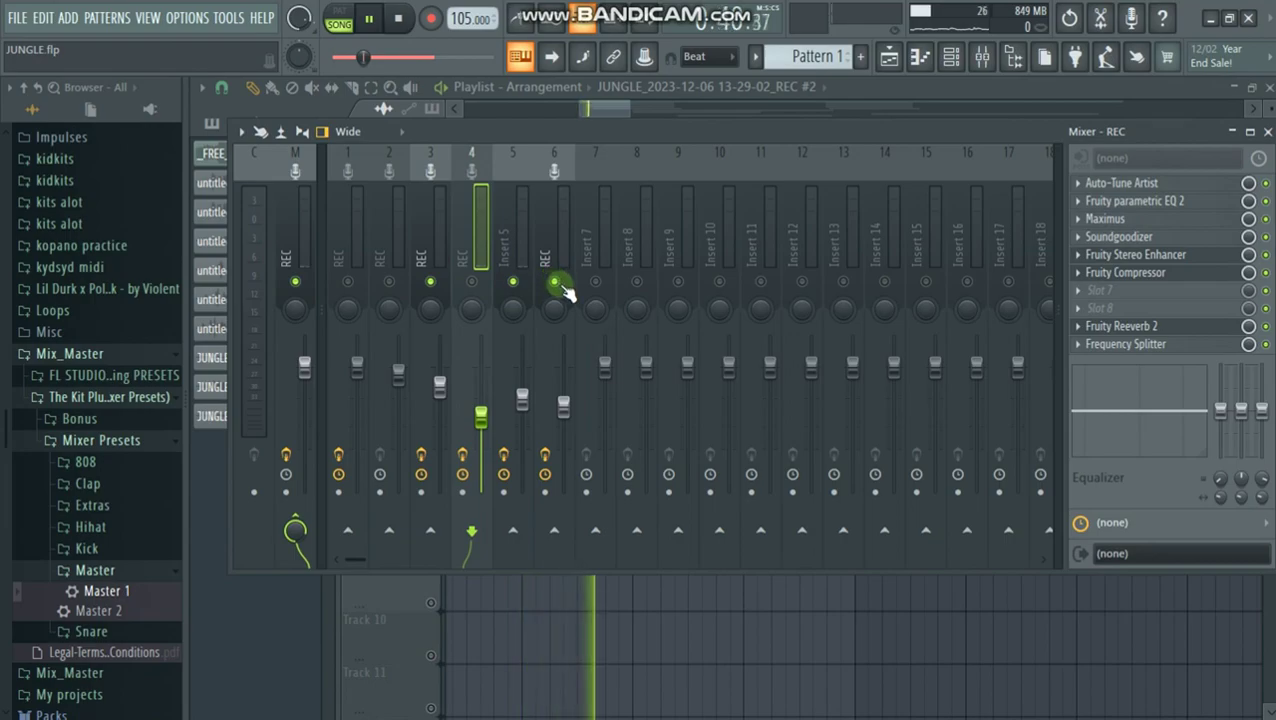
left_click(472, 282)
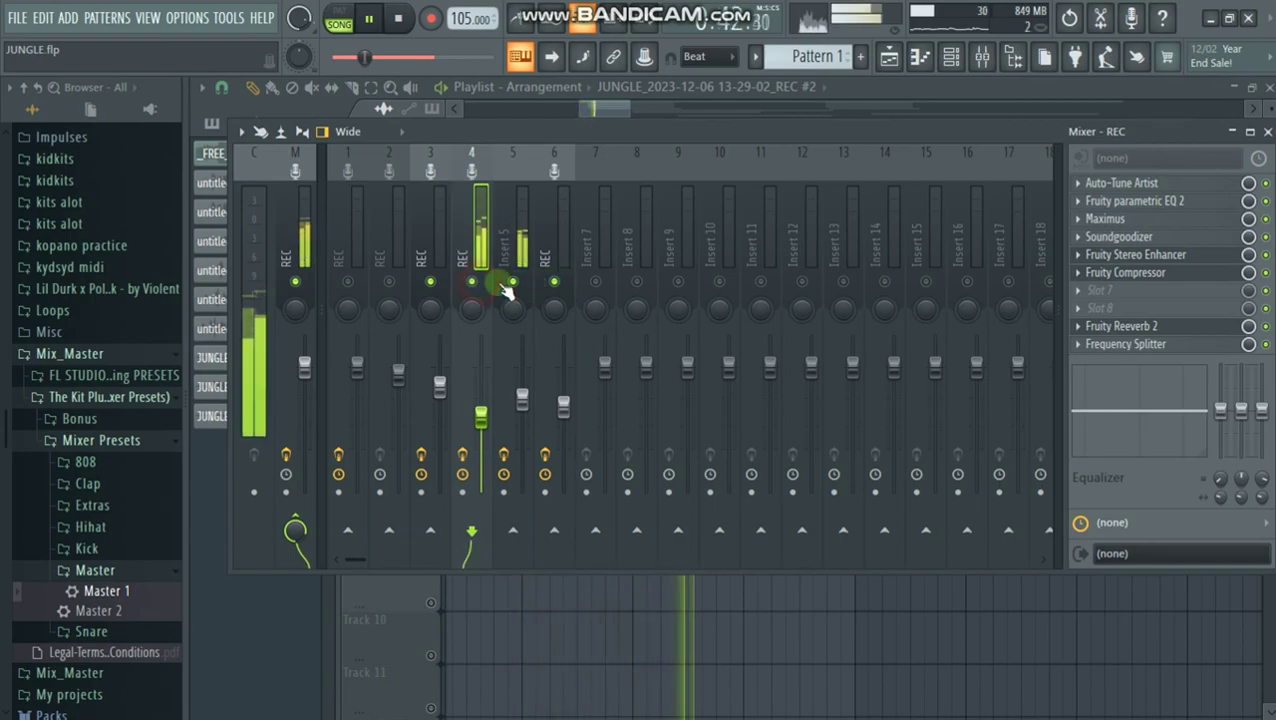
key("space")
- Save the project with Ctrl+S
left_click(605, 110)
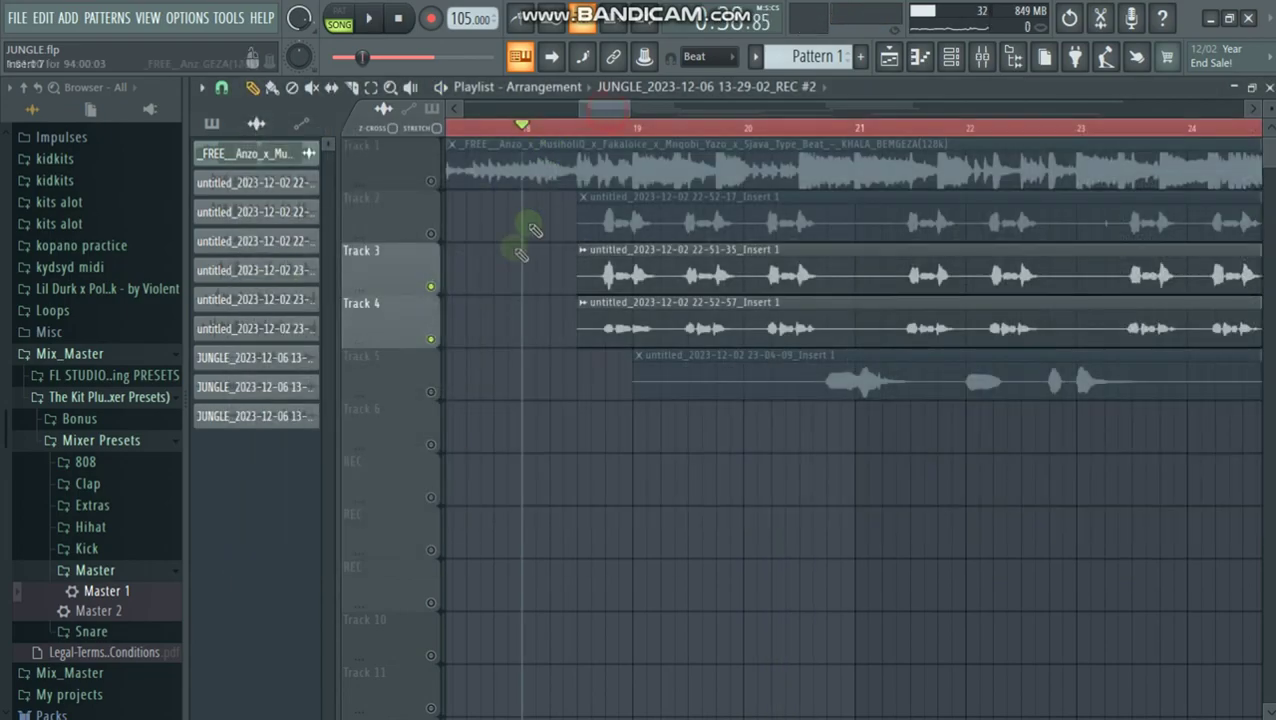
left_click(982, 56)
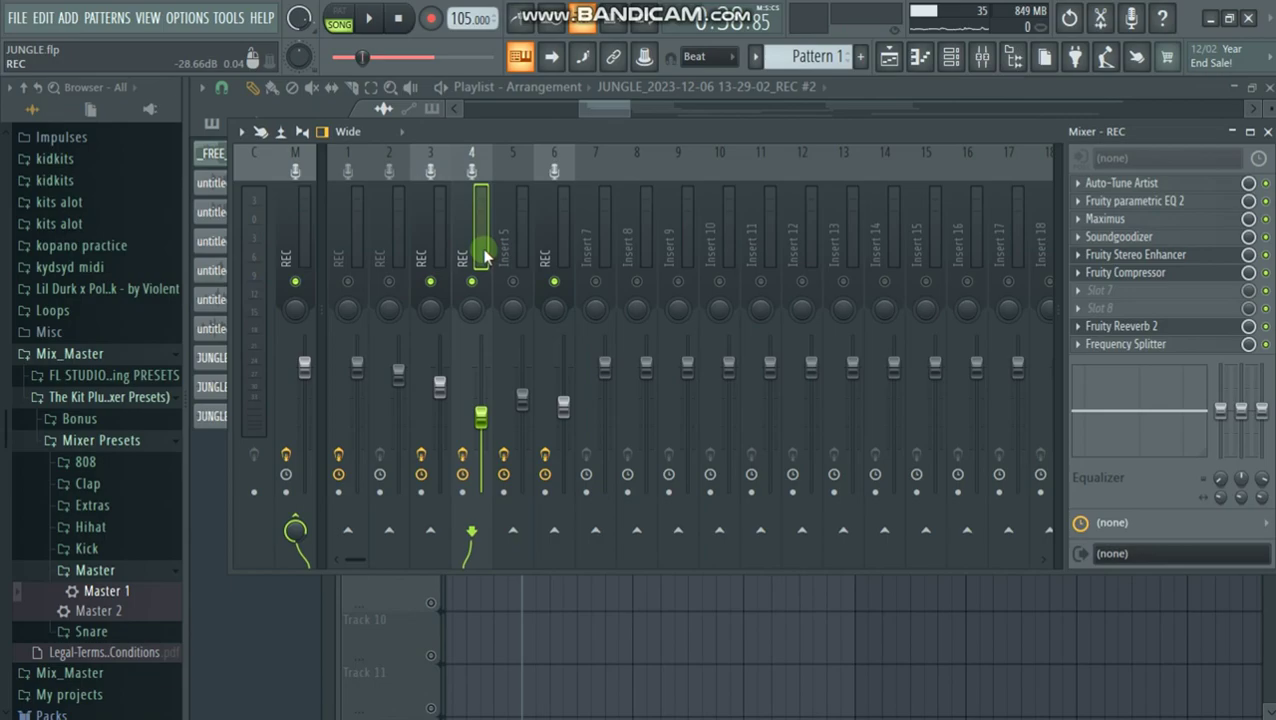
key("ctrl+s")
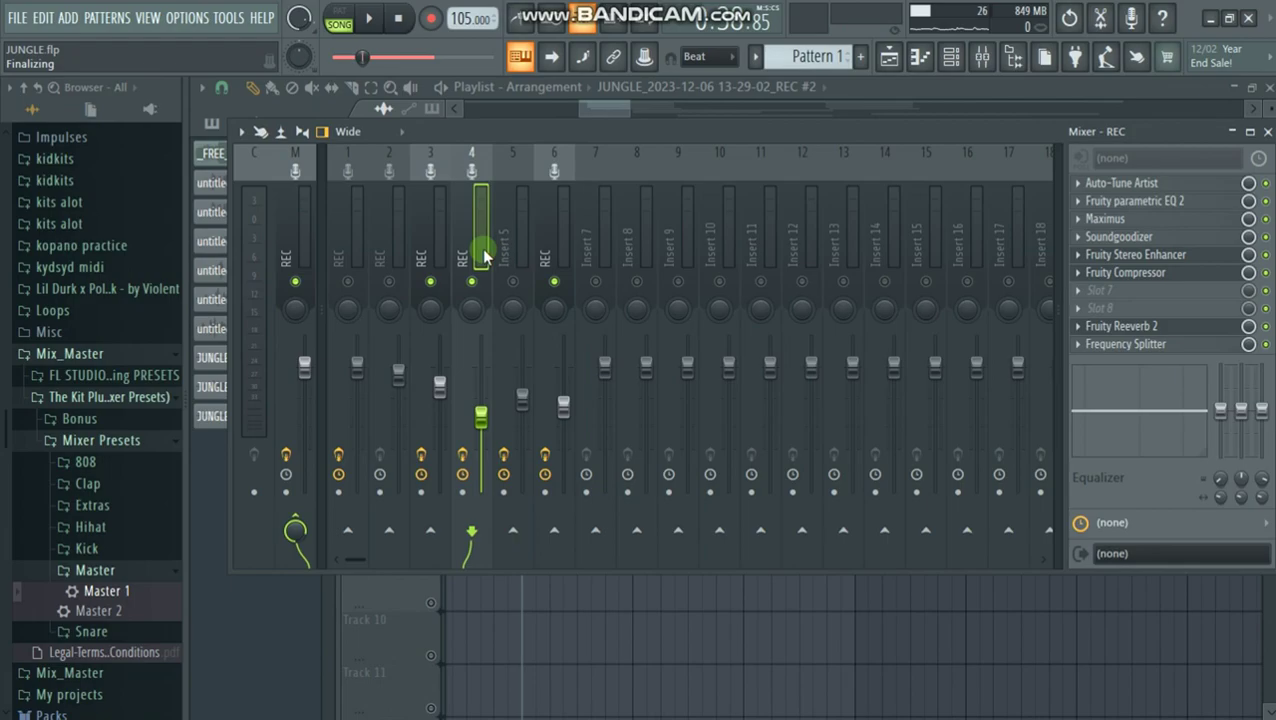
- Load the For strings preset into Insert 4's Fruity Stereo Enhancer
left_click(1159, 261)
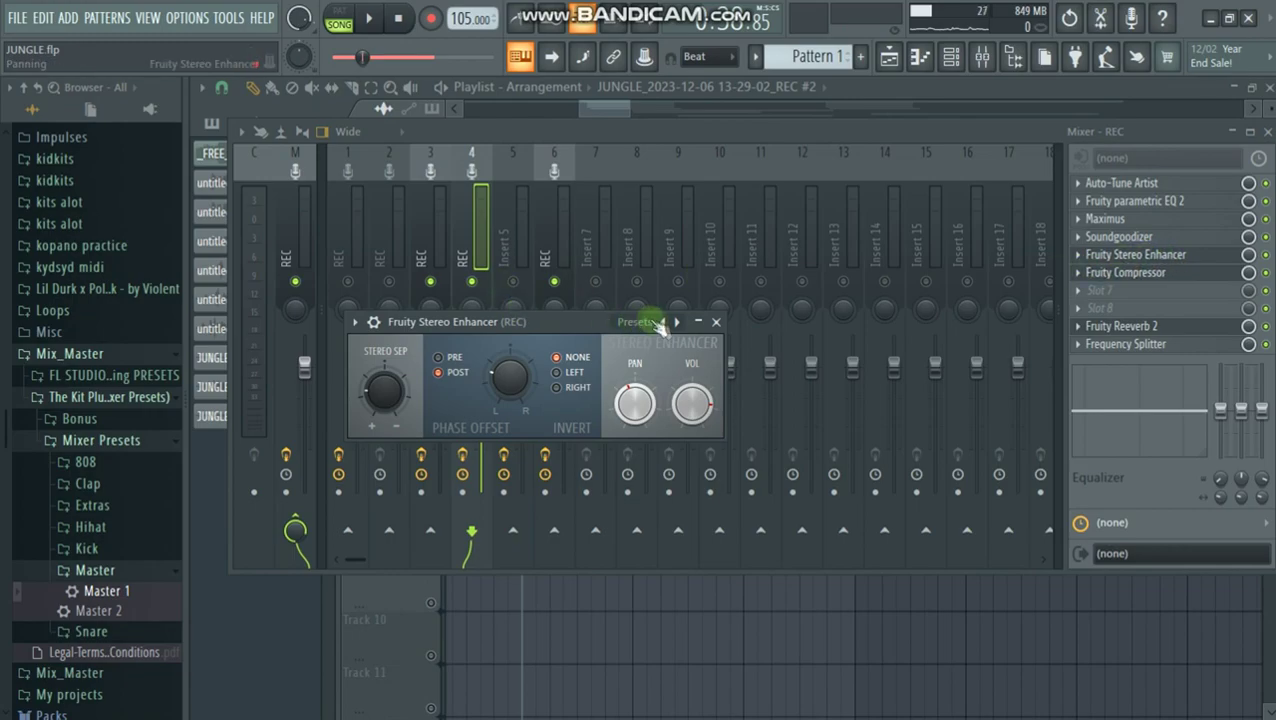
left_click(647, 331)
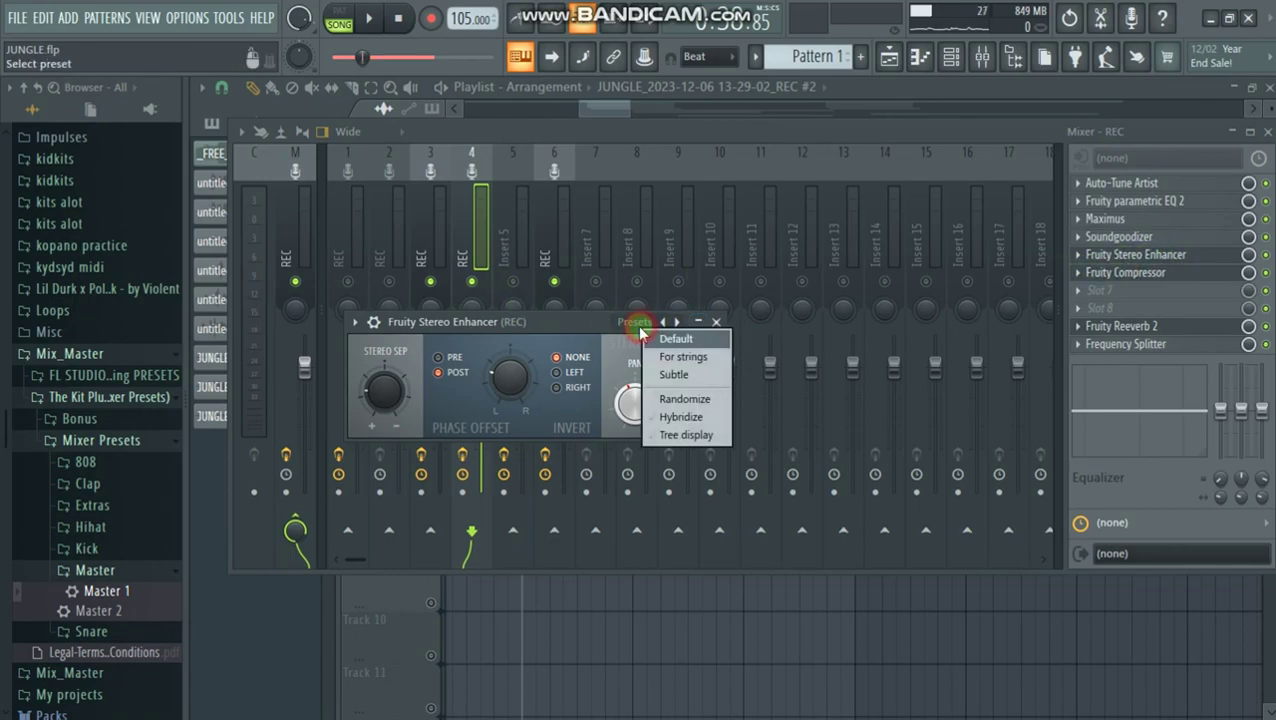
left_click(695, 357)
left_click(677, 140)
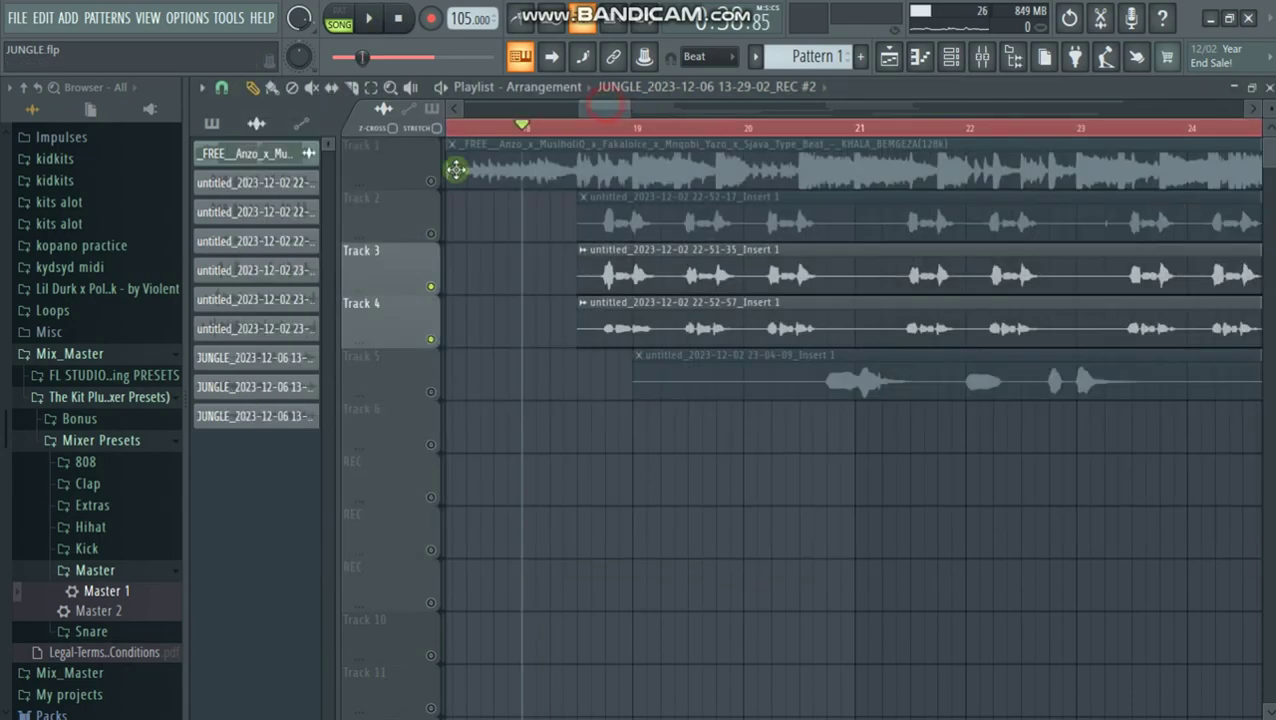
- Play the song, toggling Insert 4 and switching Insert 3 off, then stop playback
left_click(603, 103)
key("F9")
key("space")
left_click(478, 285)
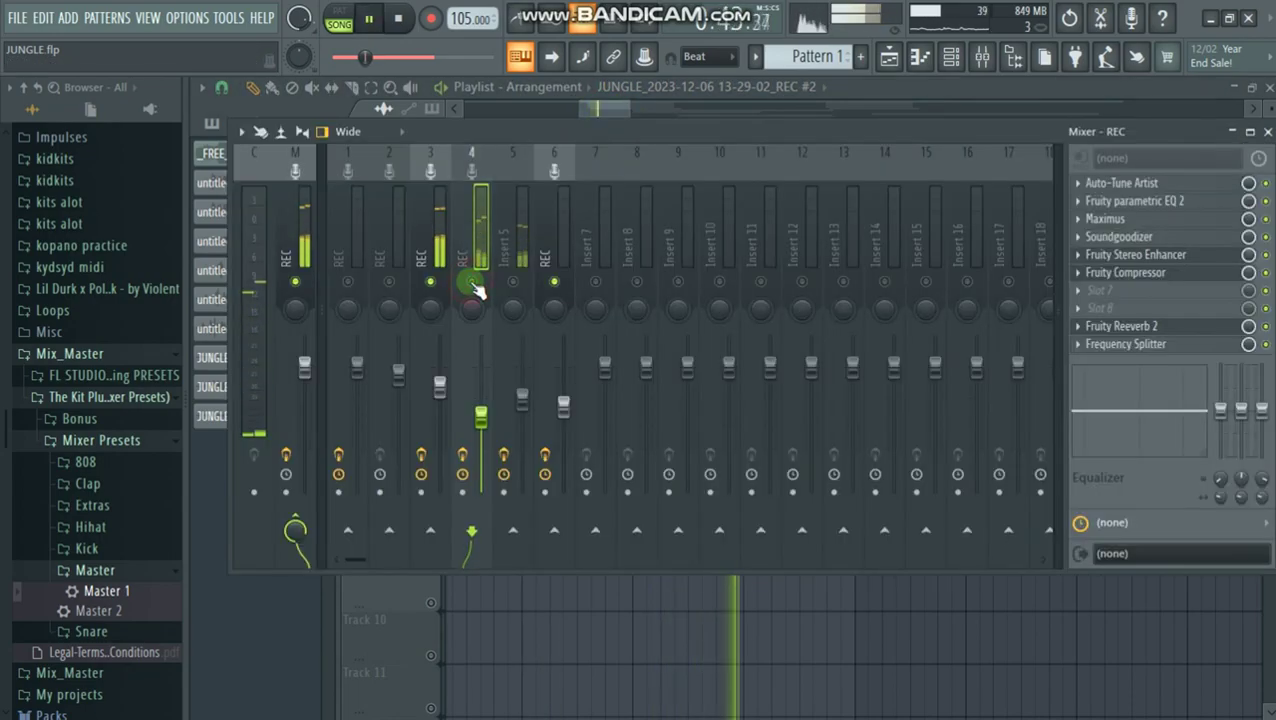
left_click(440, 284)
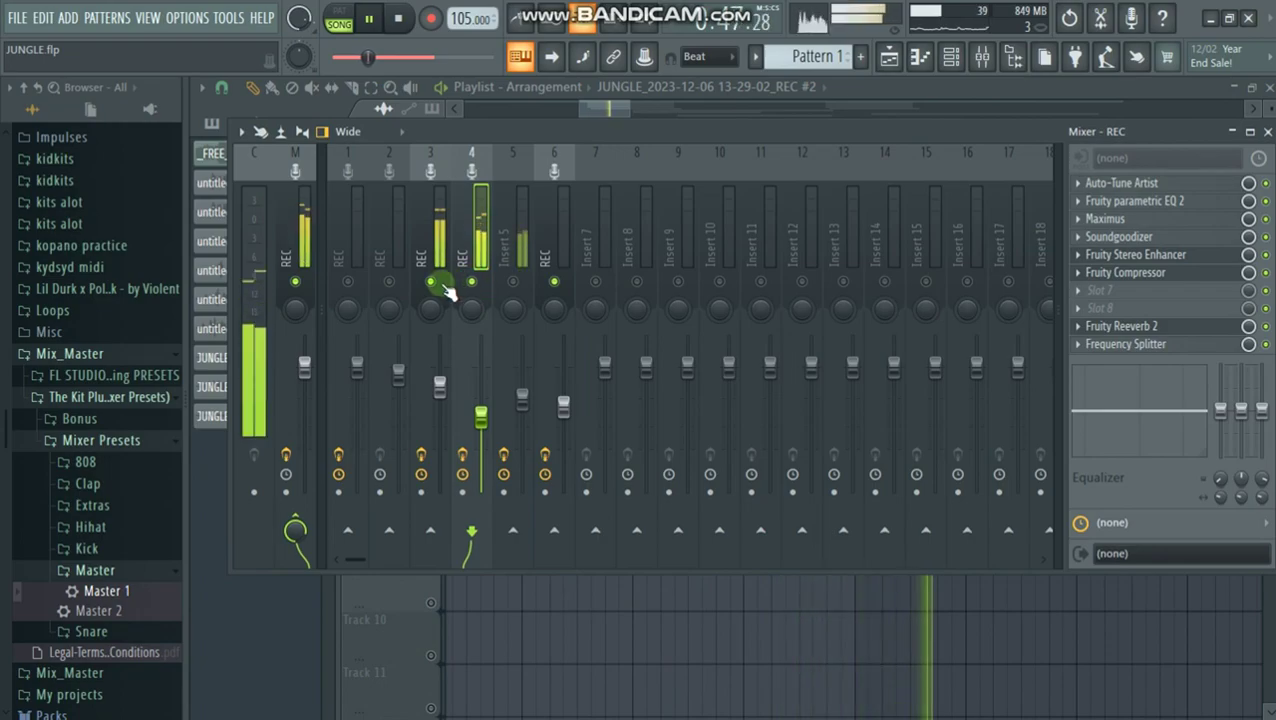
key("space")
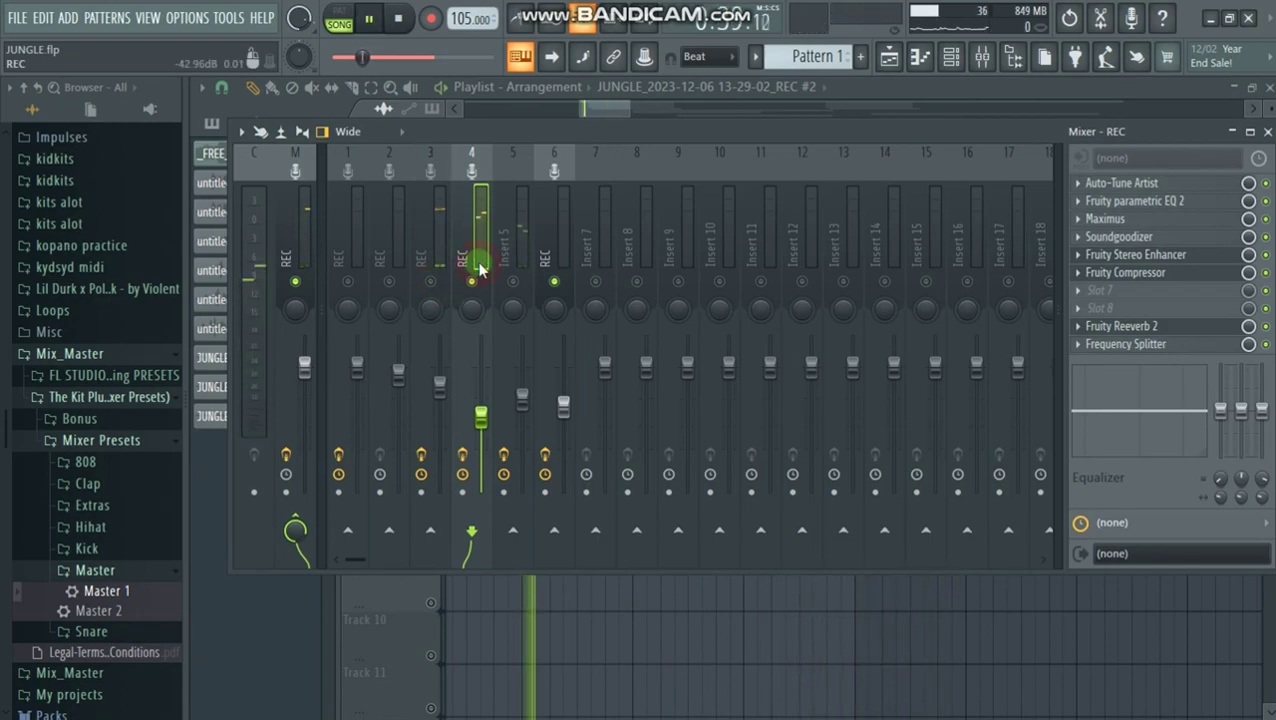
- Load the Default preset in Insert 4's Frequency Splitter, accepting the version warning
left_click(1183, 349)
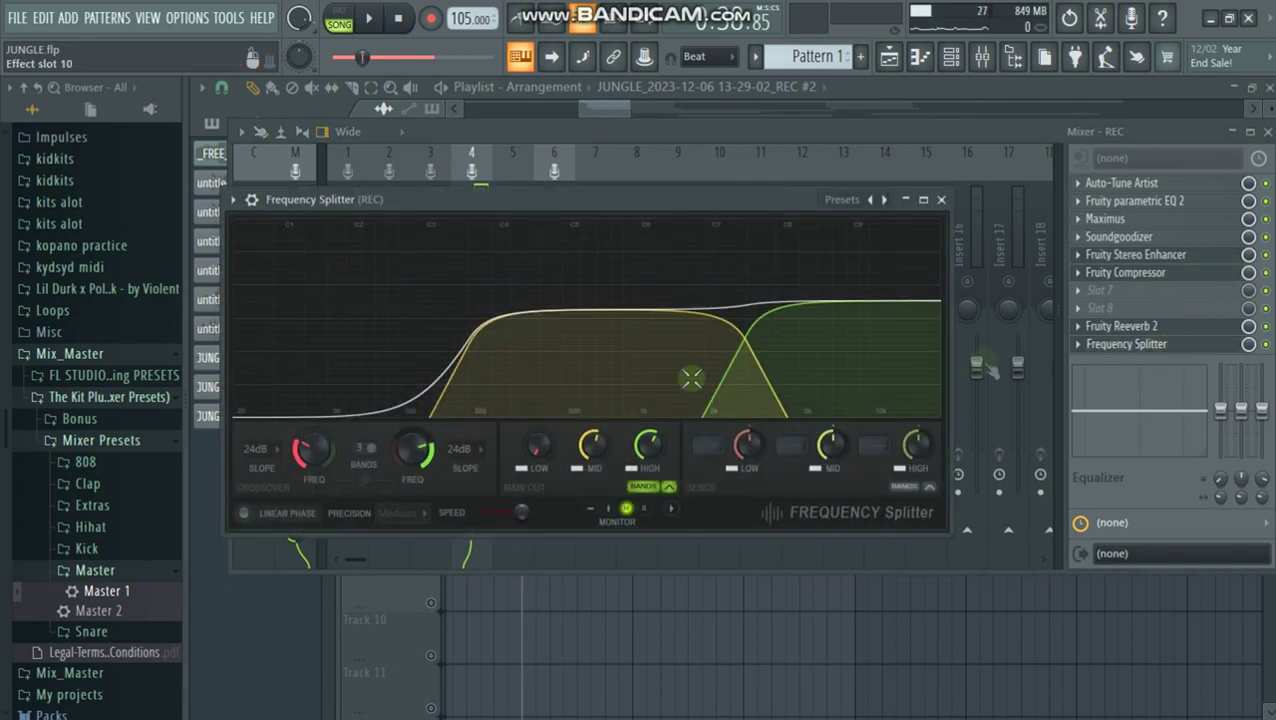
mouse_move(324, 404)
left_mouse_down()
mouse_move(378, 393)
mouse_move(305, 416)
mouse_move(316, 414)
left_mouse_up()
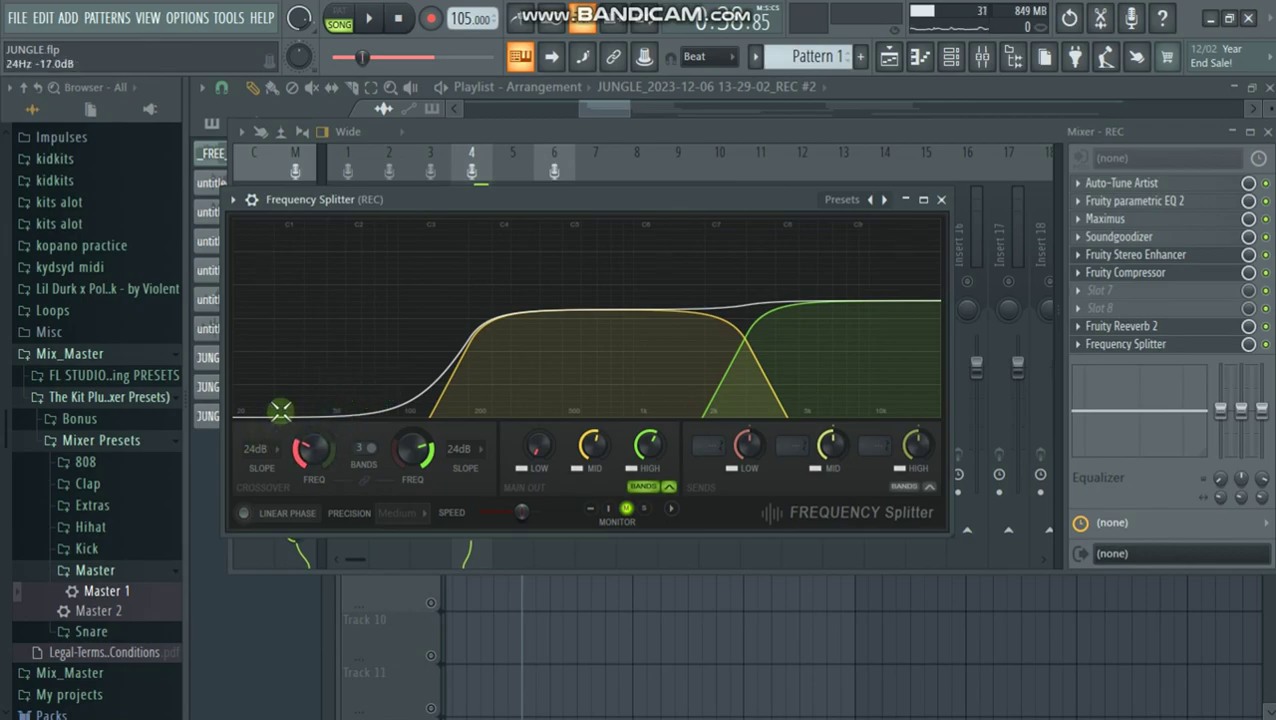
left_click(841, 200)
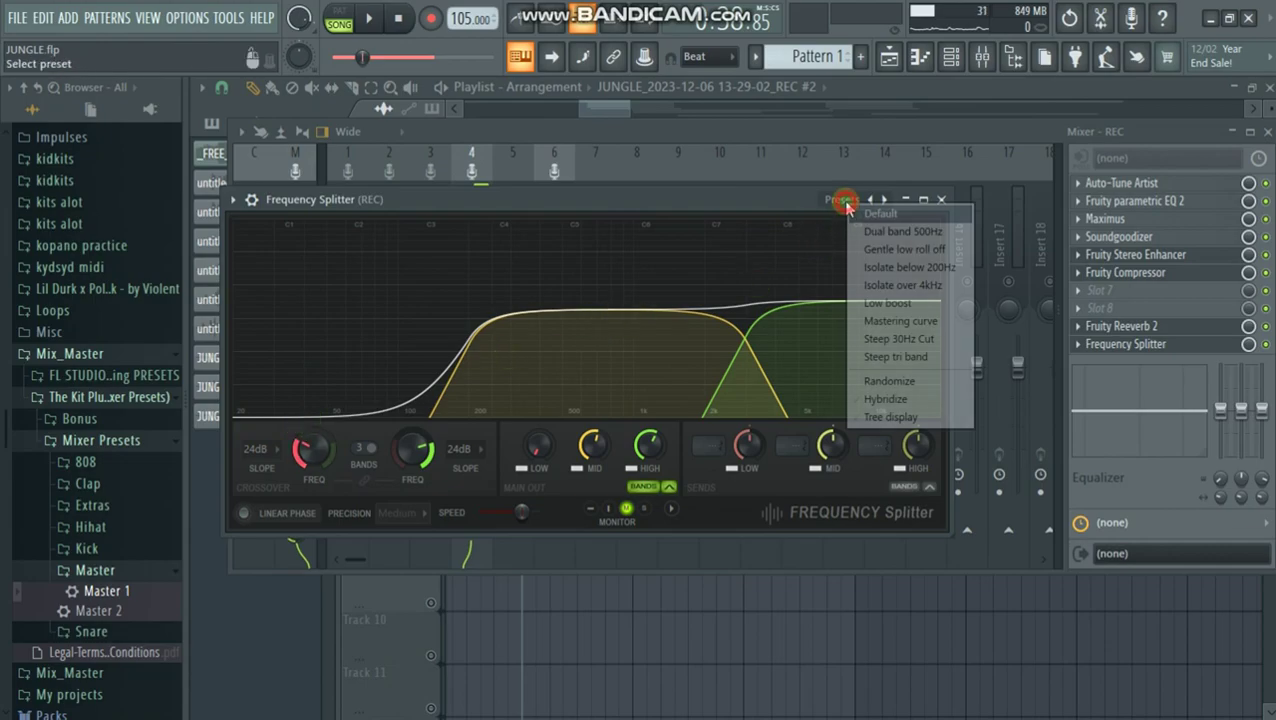
left_click(876, 214)
left_click(630, 480)
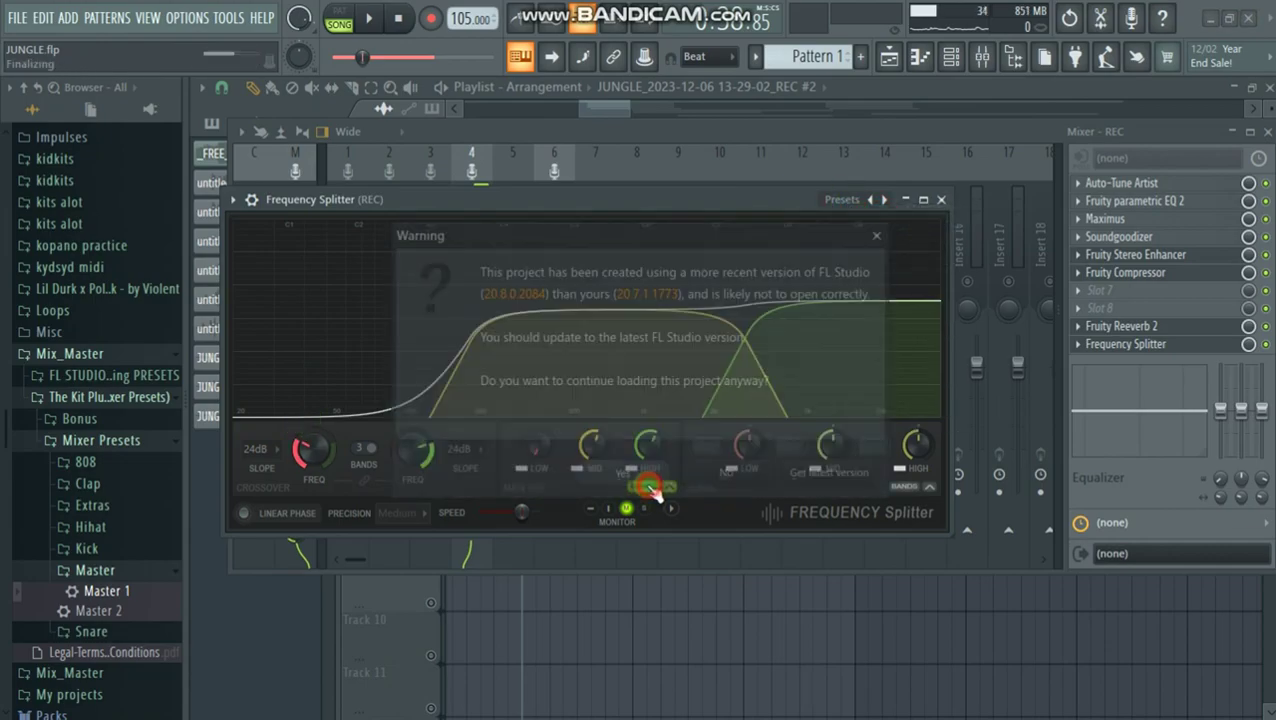
- Pull the low band fully down and boost the high band, then select Insert 5
left_click_drag(350, 318, 358, 410)
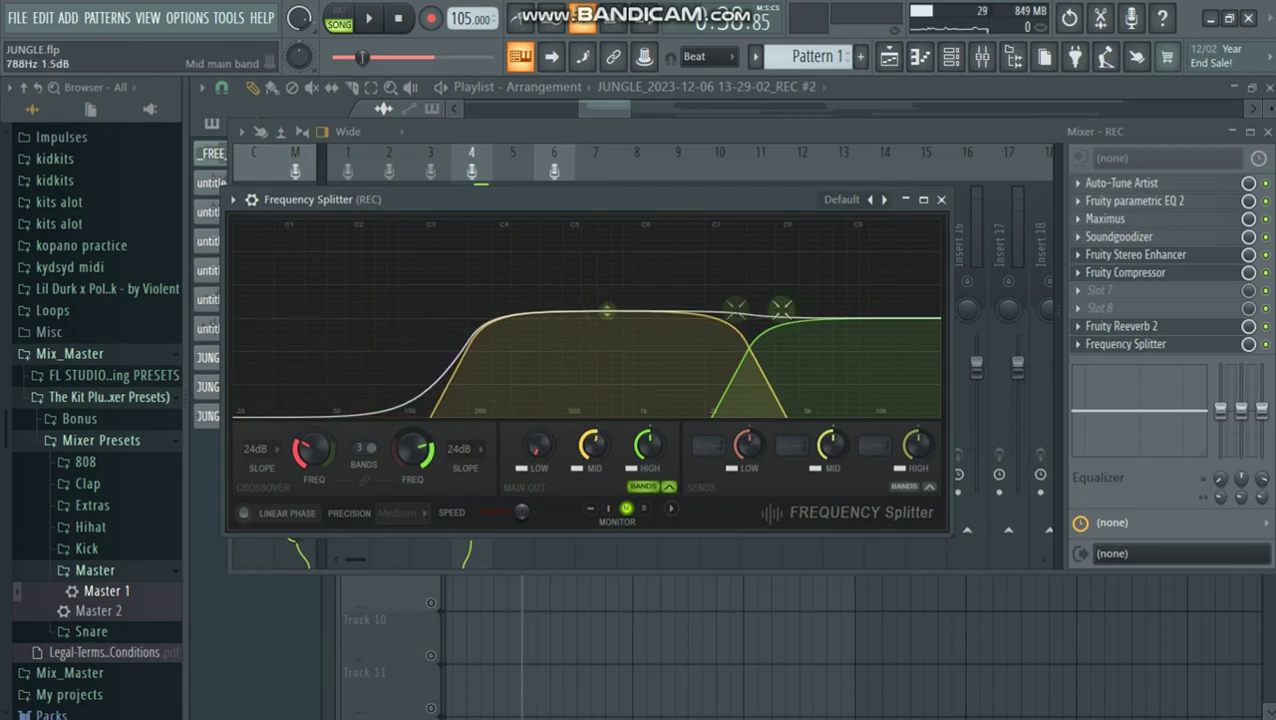
left_click_drag(845, 317, 860, 306)
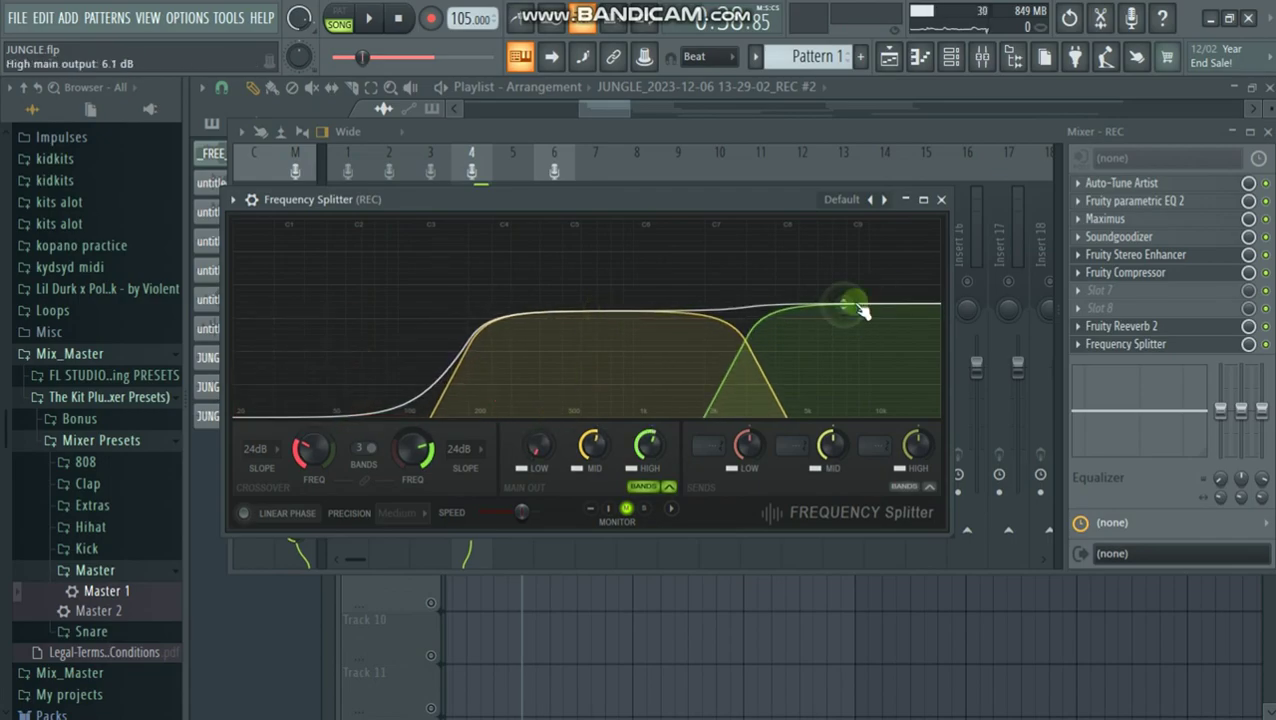
left_click(941, 199)
left_click(519, 249)
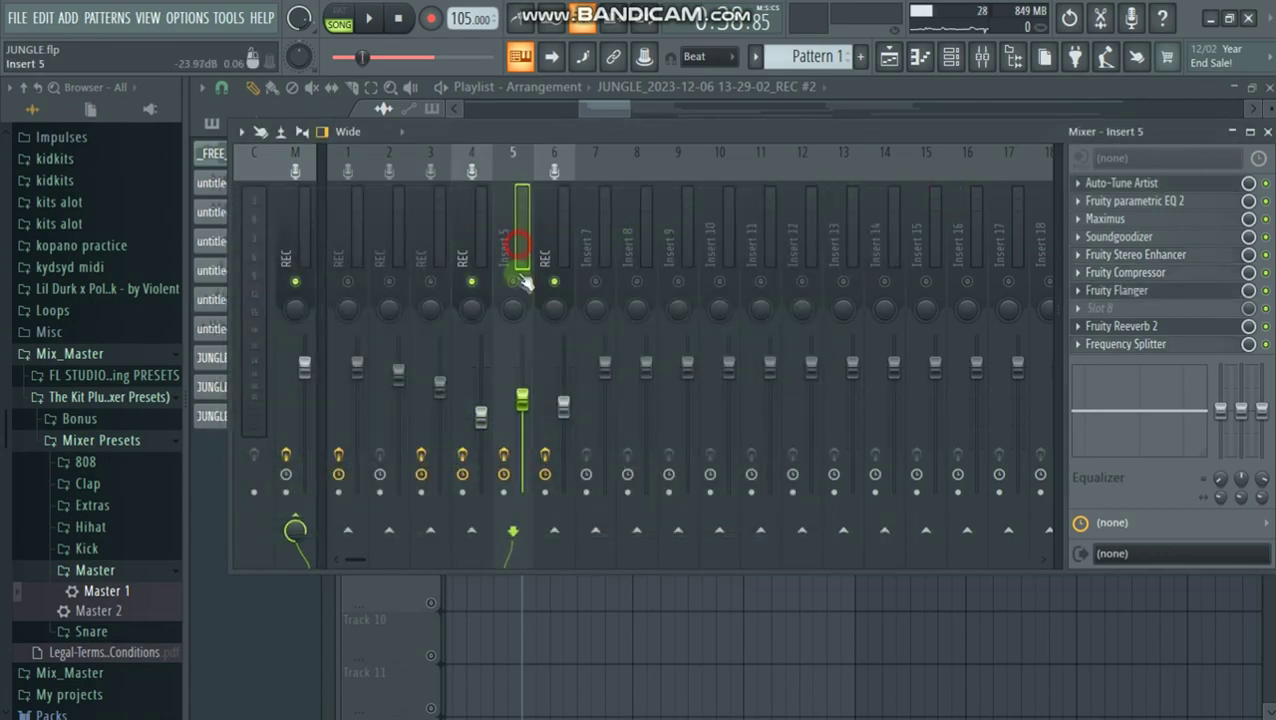
- Play the arrangement briefly from the playlist, then stop it with the mixer showing
left_click(605, 109)
key("space")
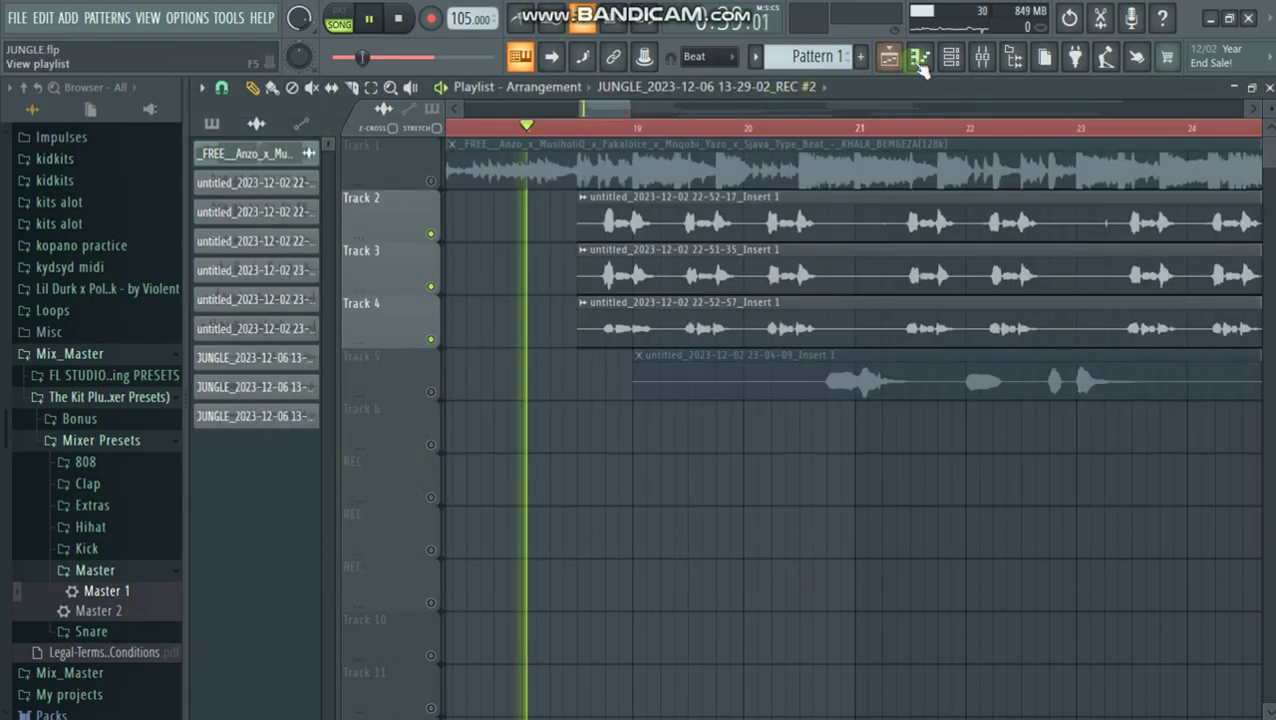
left_click(981, 57)
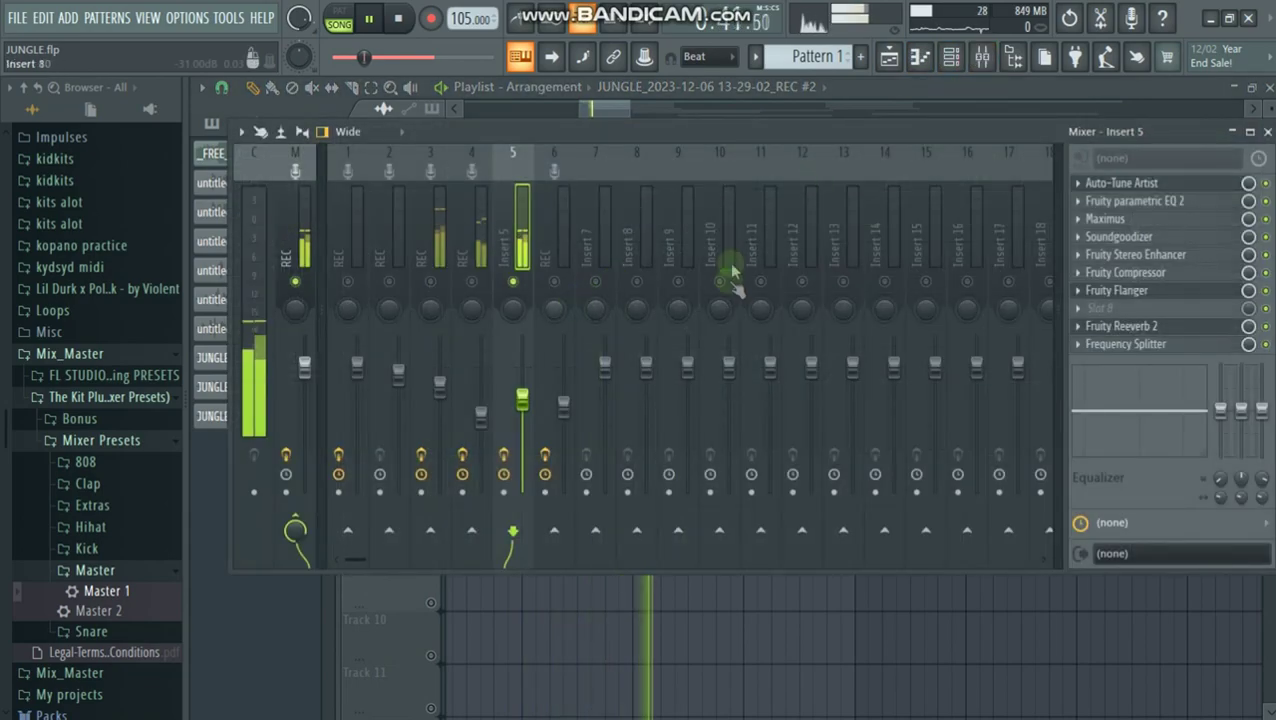
key("space")
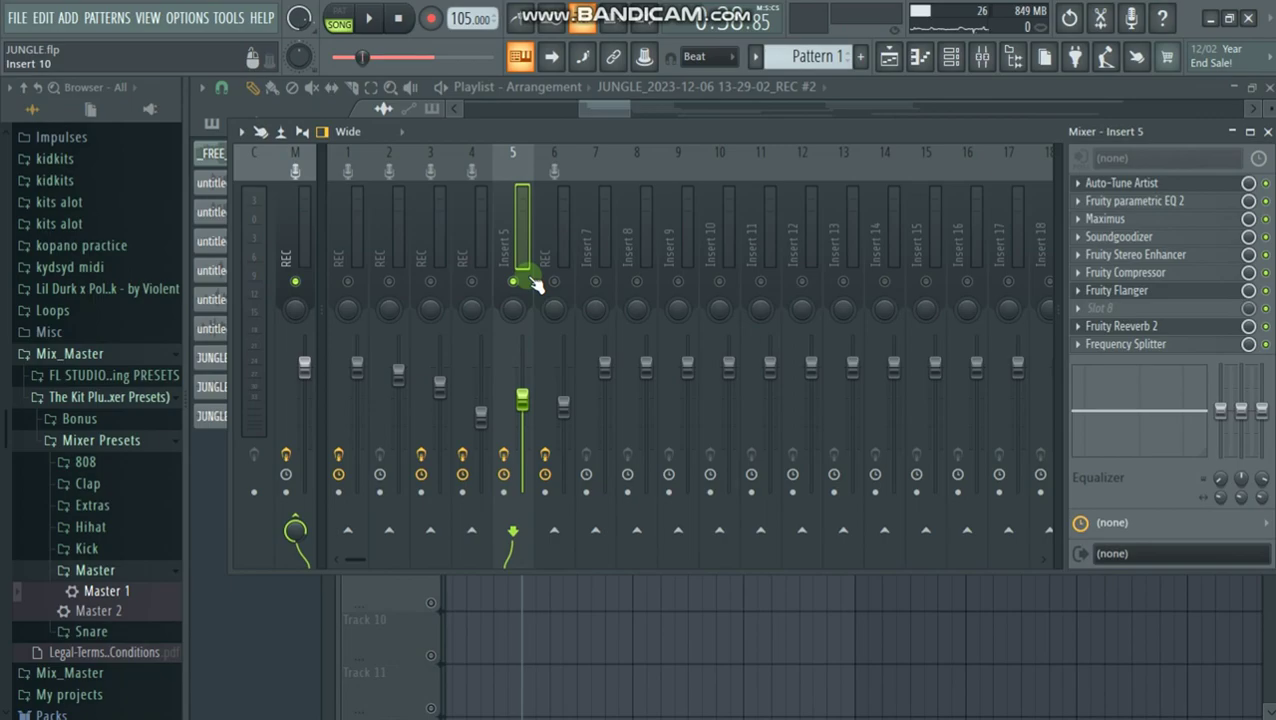
- Select Insert 5, play the arrangement again, and view its Fruity Flanger settings
left_click(528, 272)
left_click(519, 276)
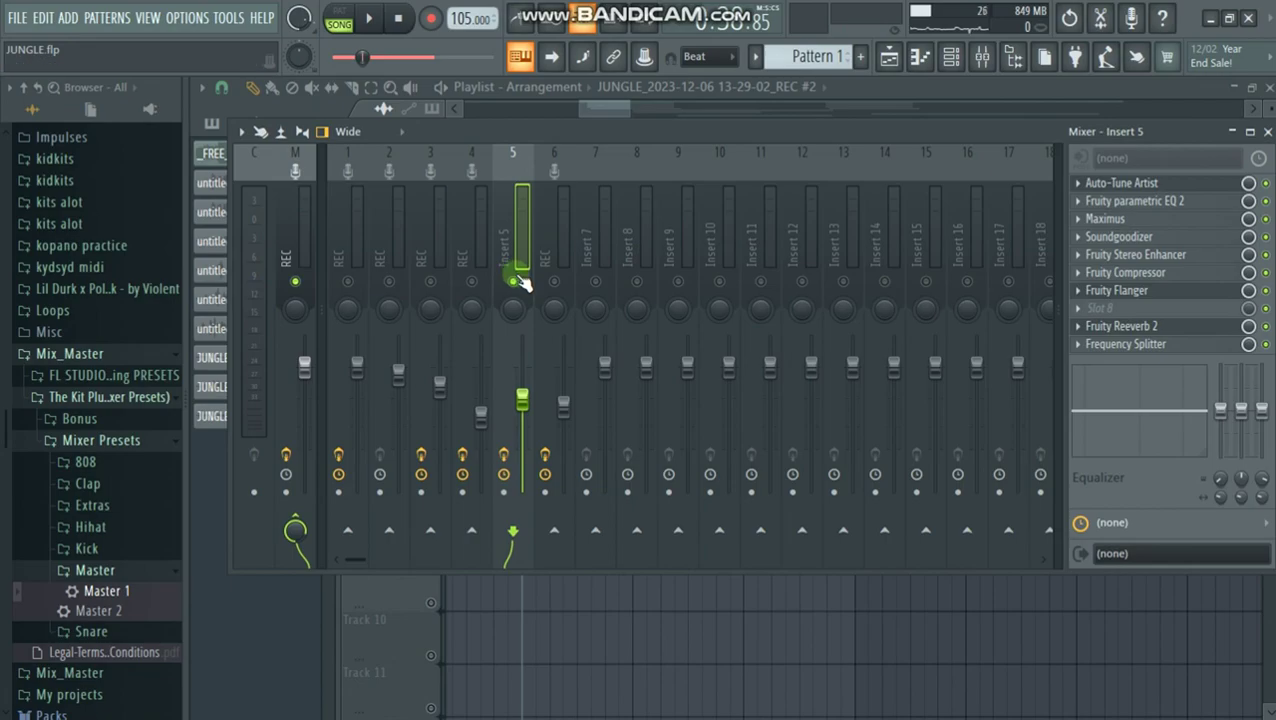
key("space")
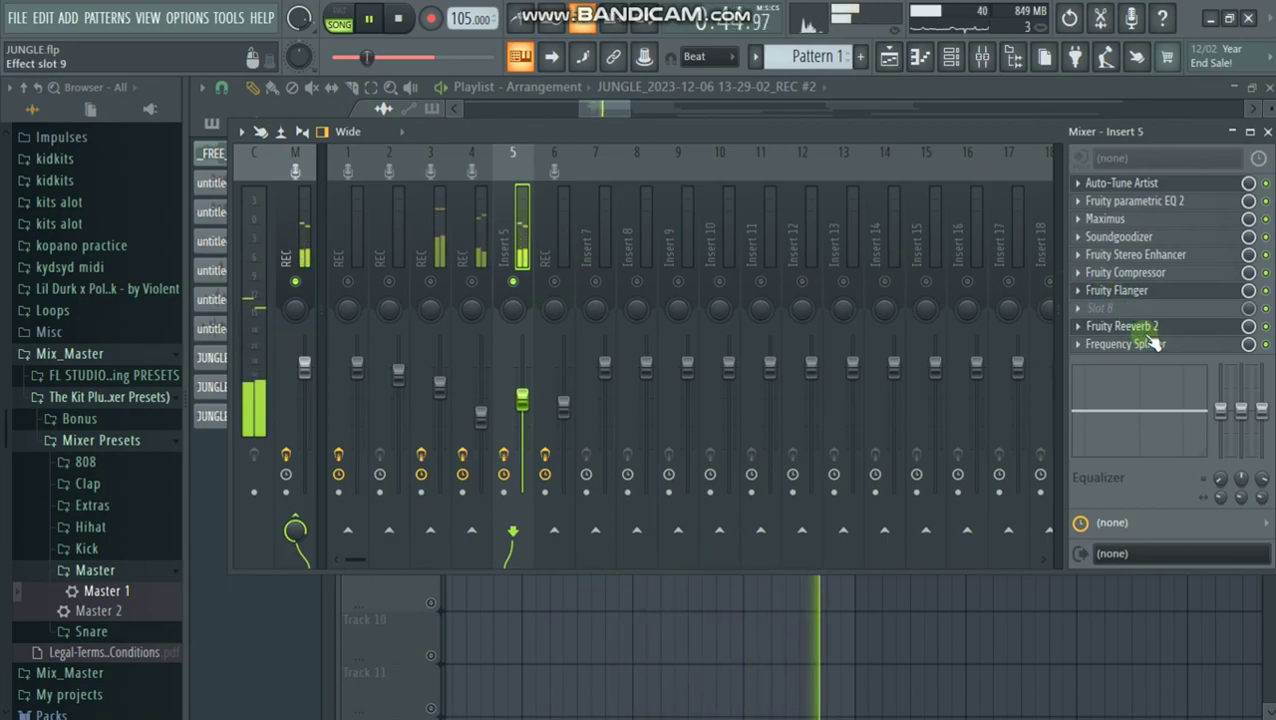
key("space")
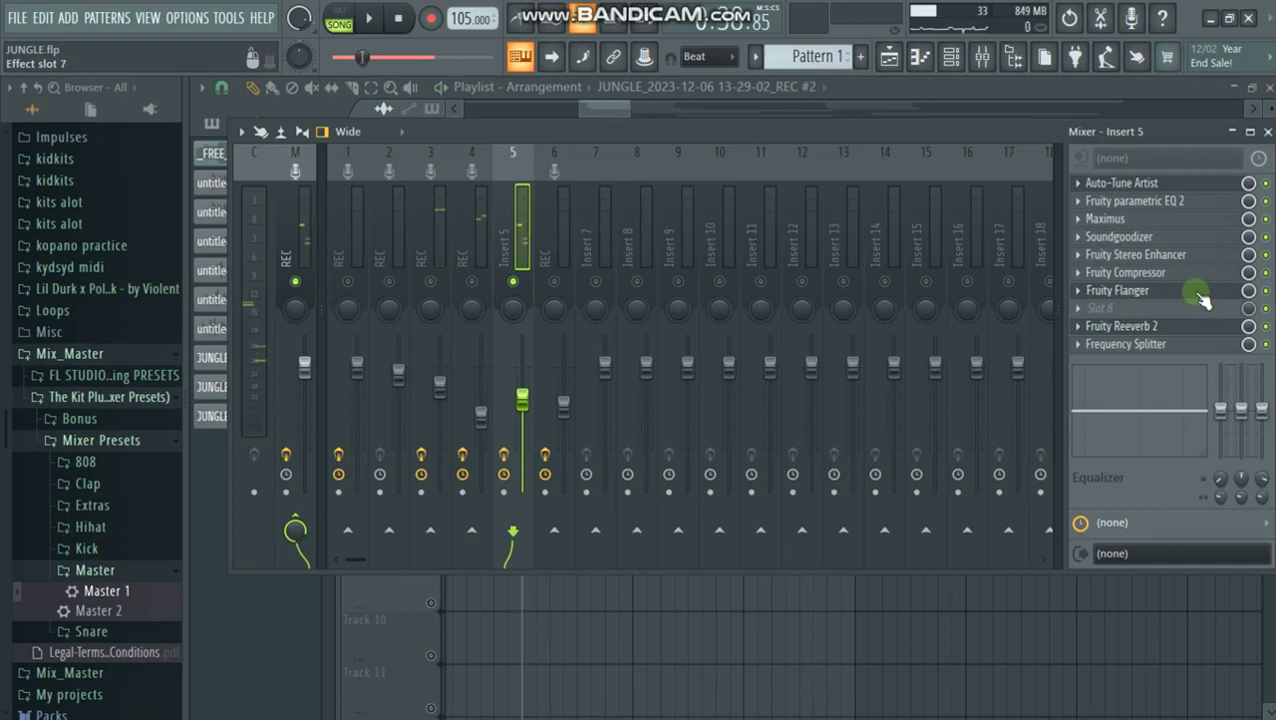
left_click(1185, 292)
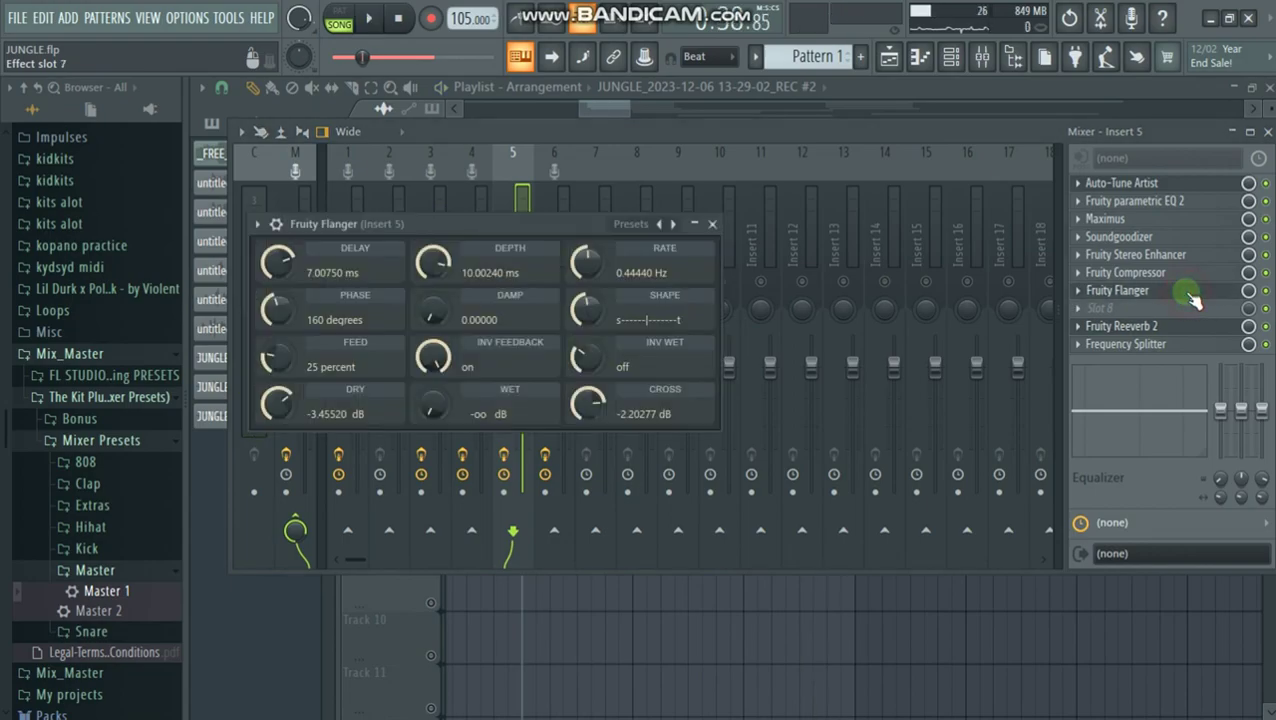